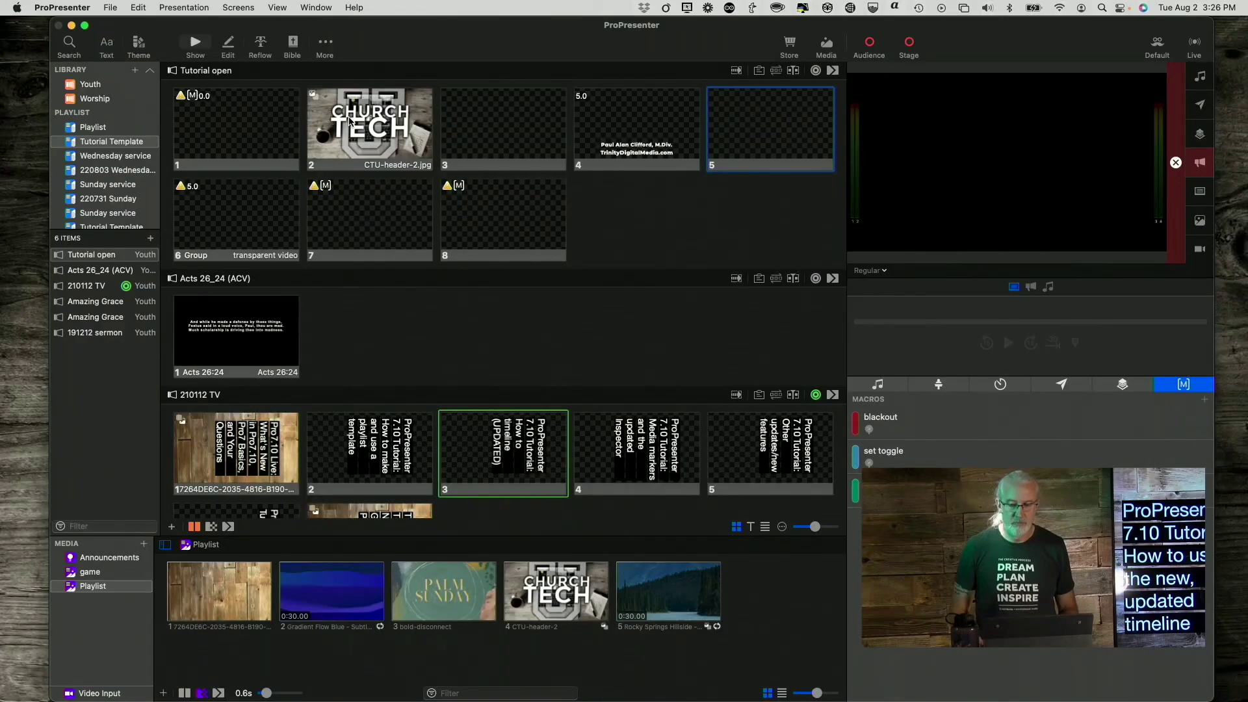
Step: Scroll the slide list to show the Amazing Grace presentation's 11 slides, Verse 1 through John 3:16
{"action": "scroll", "coordinate": [429, 346], "scroll_direction": "down", "scroll_amount": 2}
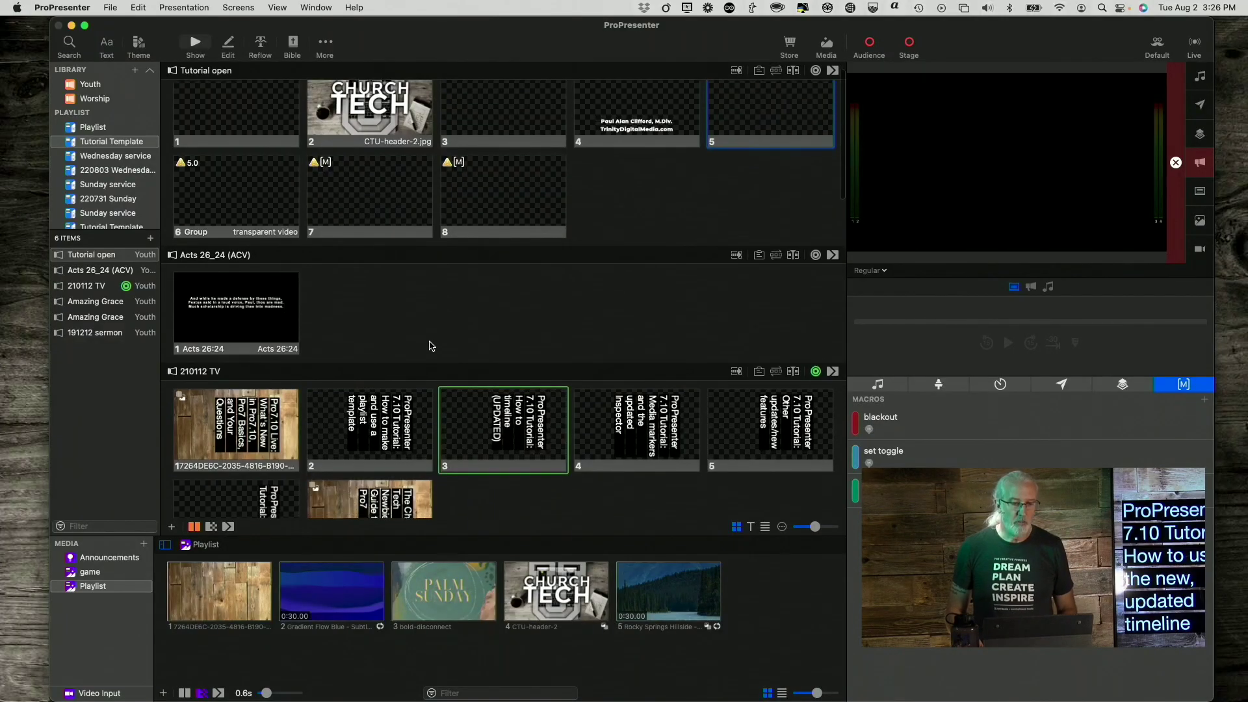
{"action": "scroll", "coordinate": [429, 345], "scroll_direction": "down", "scroll_amount": 15}
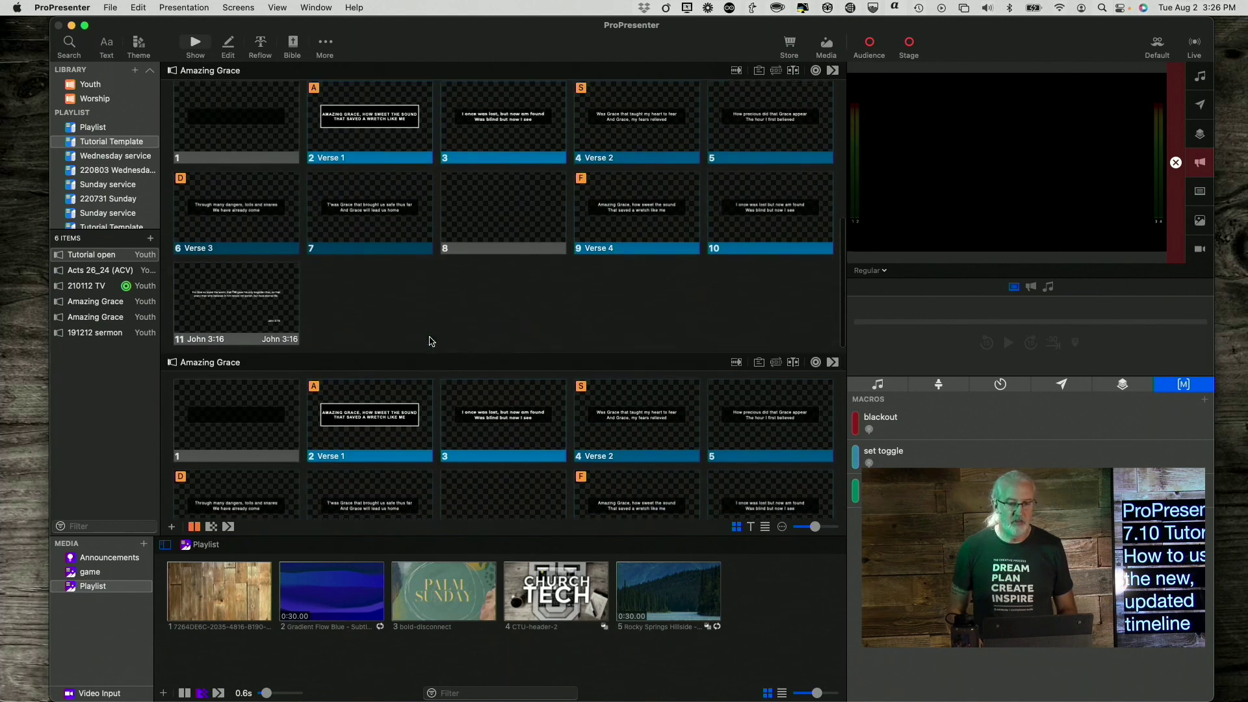
{"action": "scroll", "coordinate": [429, 342], "scroll_direction": "up", "scroll_amount": 1}
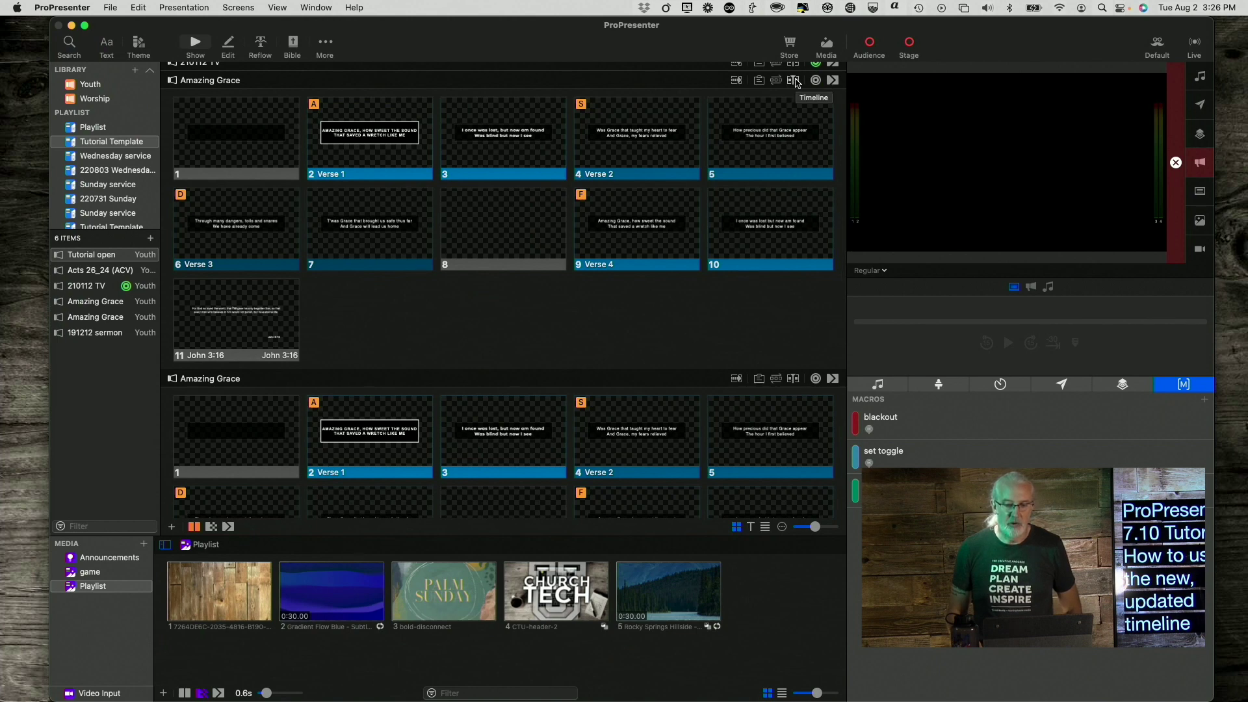
Step: Open the Amazing Grace timeline from the Timeline icon in the presentation header
{"action": "left_click", "coordinate": [795, 81]}
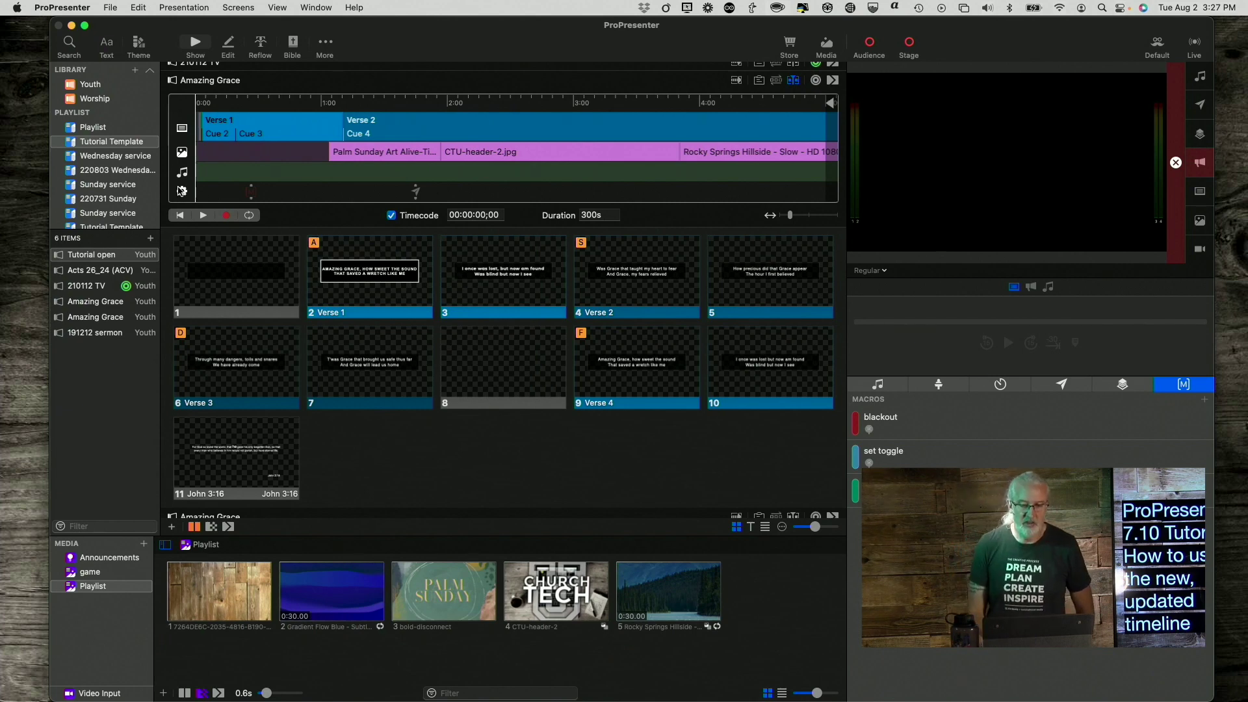
Step: Delete the Palm Sunday, CTU-header-2.jpg and Rocky Springs media clips from the timeline
{"action": "left_click", "coordinate": [380, 154]}
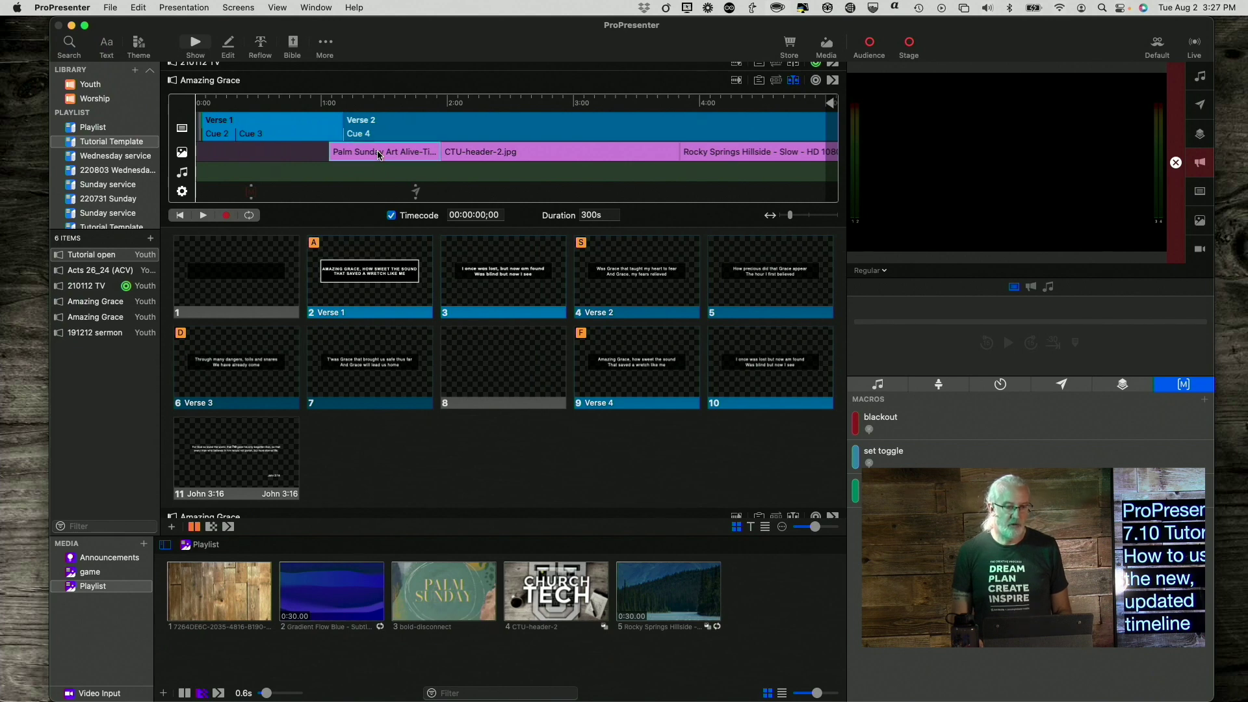
{"action": "right_click", "coordinate": [380, 155]}
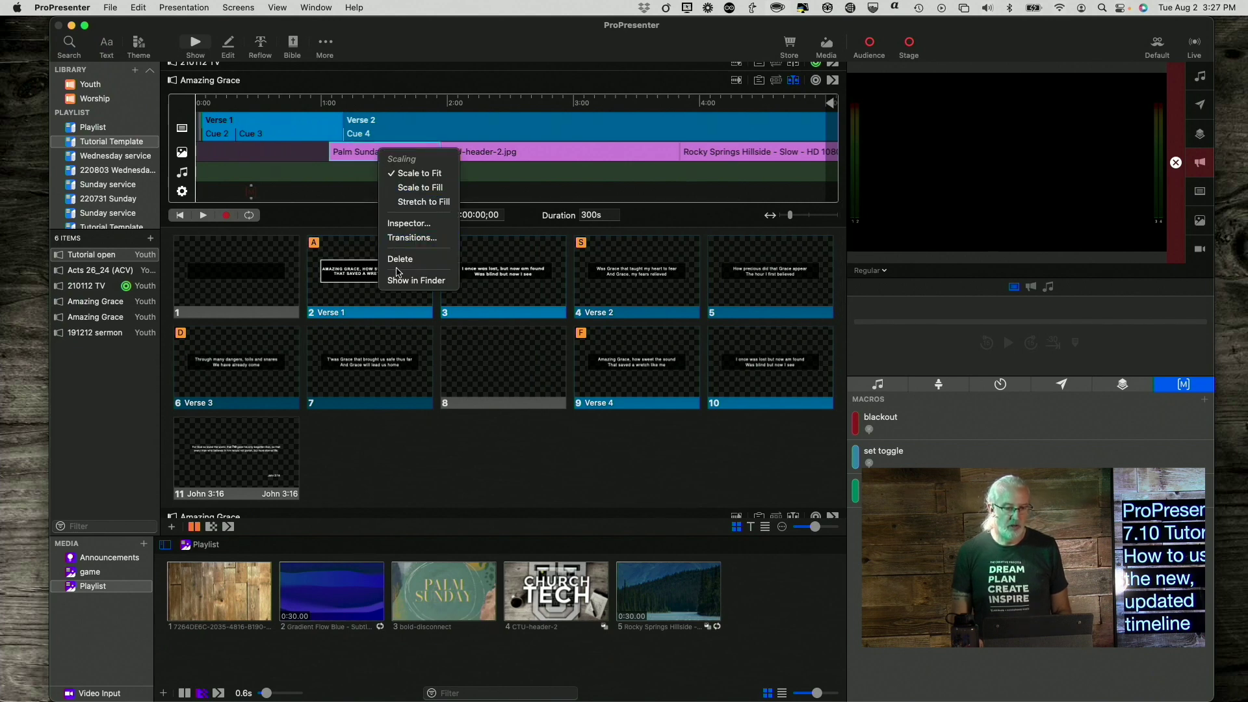
{"action": "left_click", "coordinate": [399, 260]}
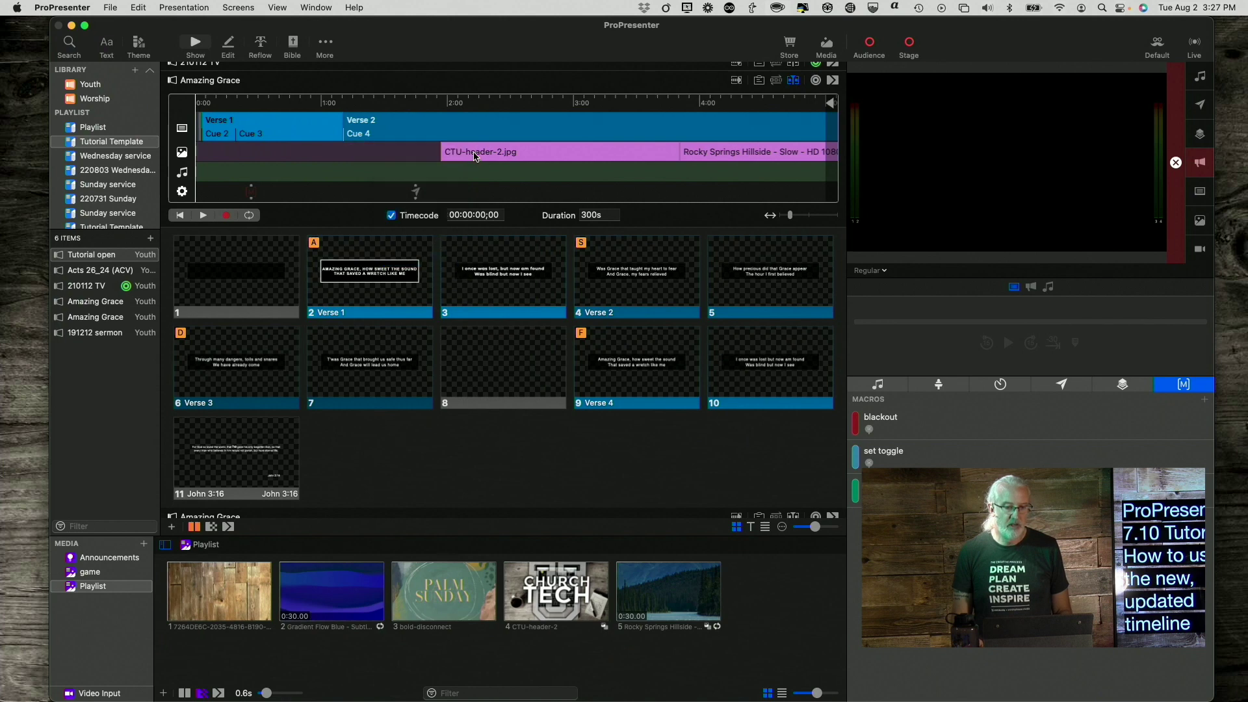
{"action": "right_click", "coordinate": [476, 155]}
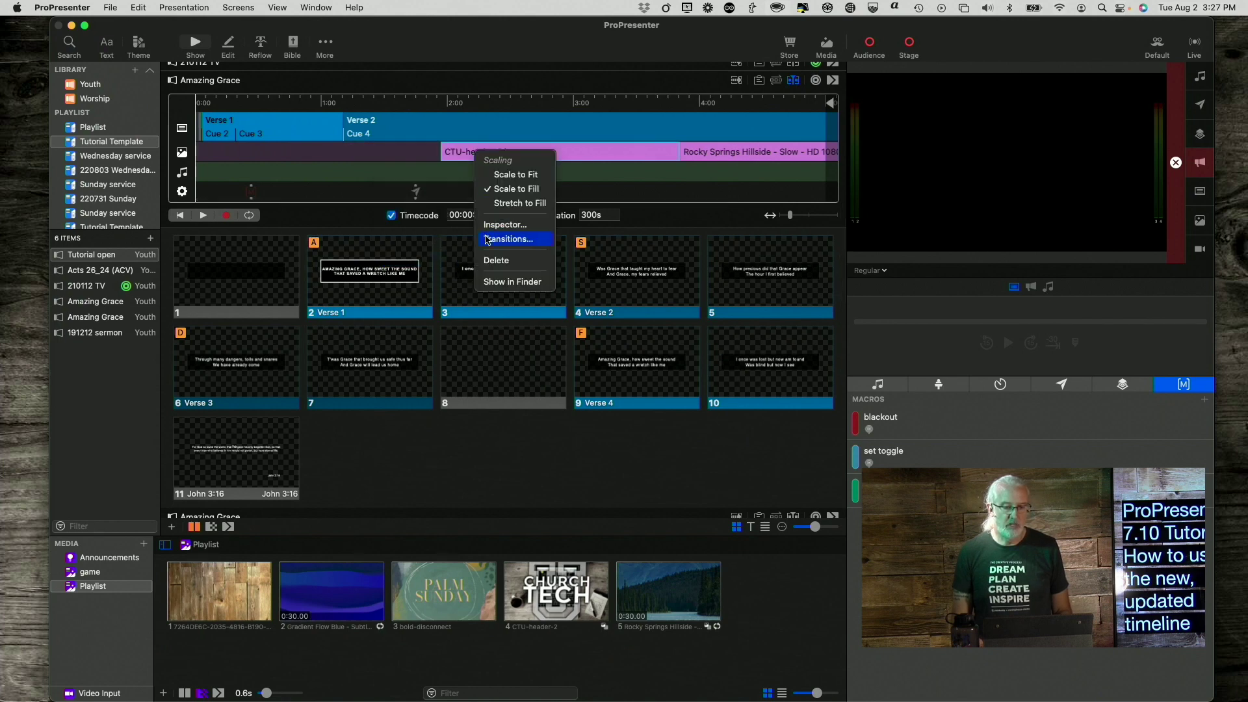
{"action": "left_click", "coordinate": [496, 260]}
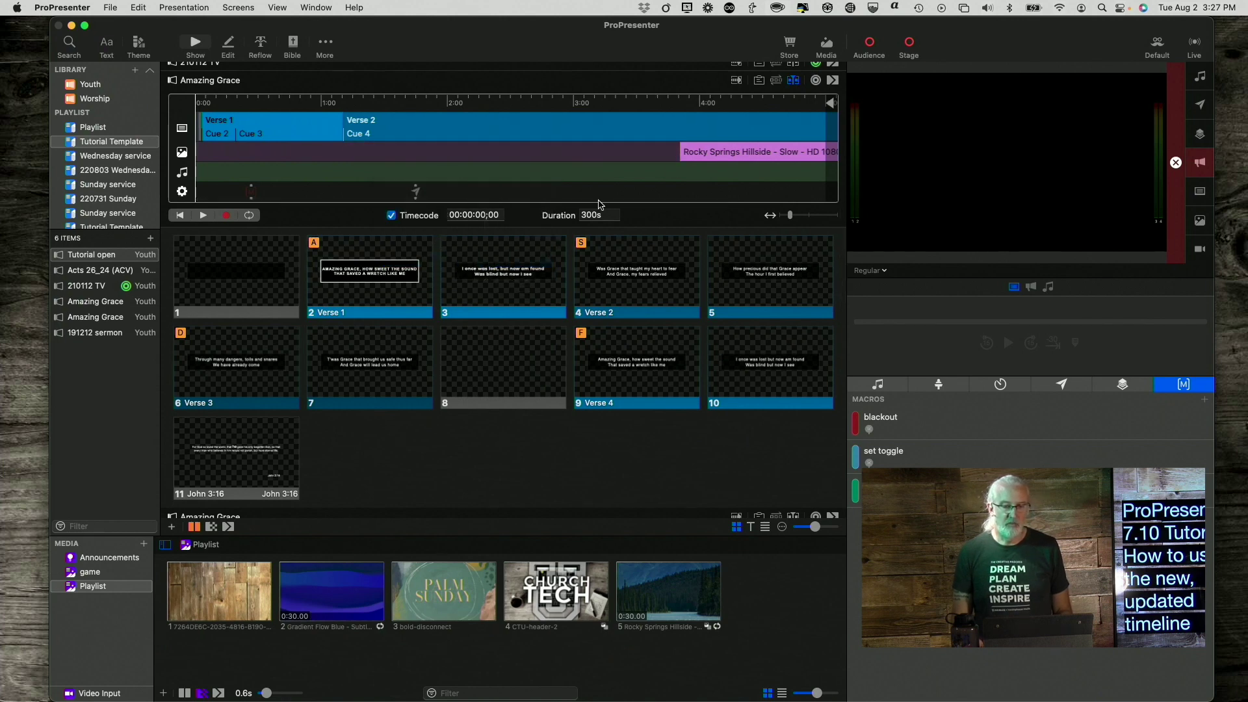
{"action": "right_click", "coordinate": [724, 154]}
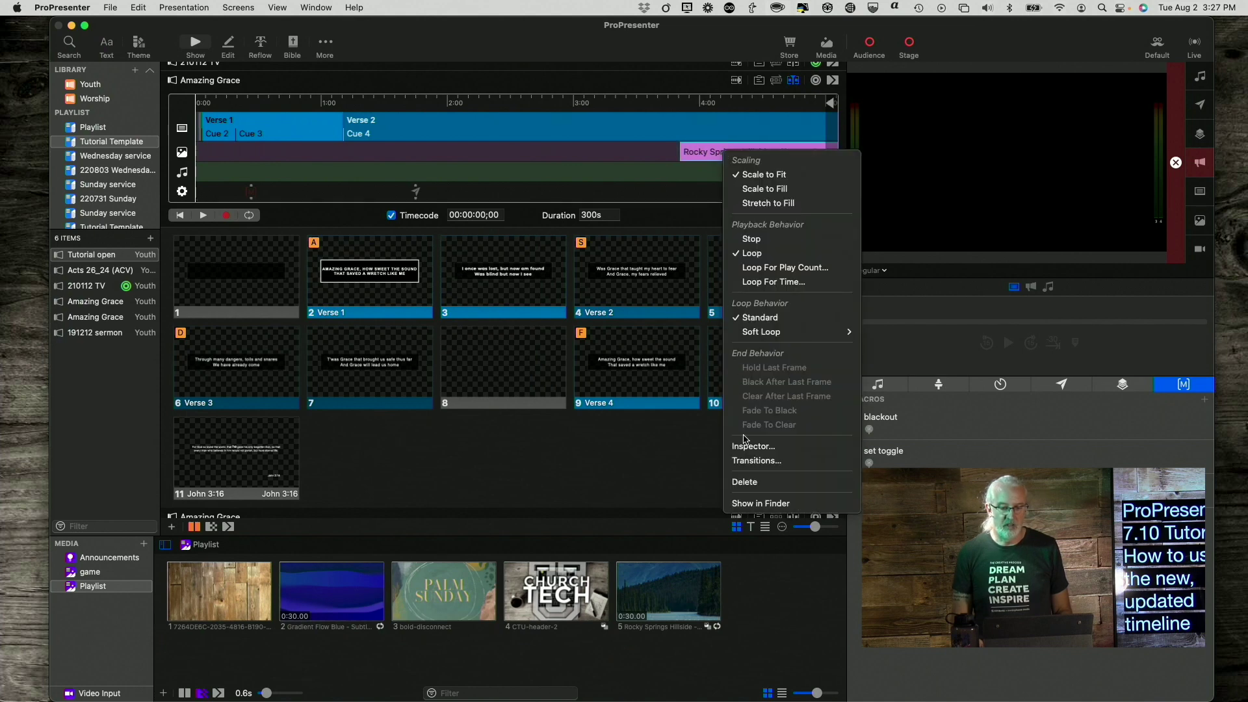
{"action": "left_click", "coordinate": [754, 481]}
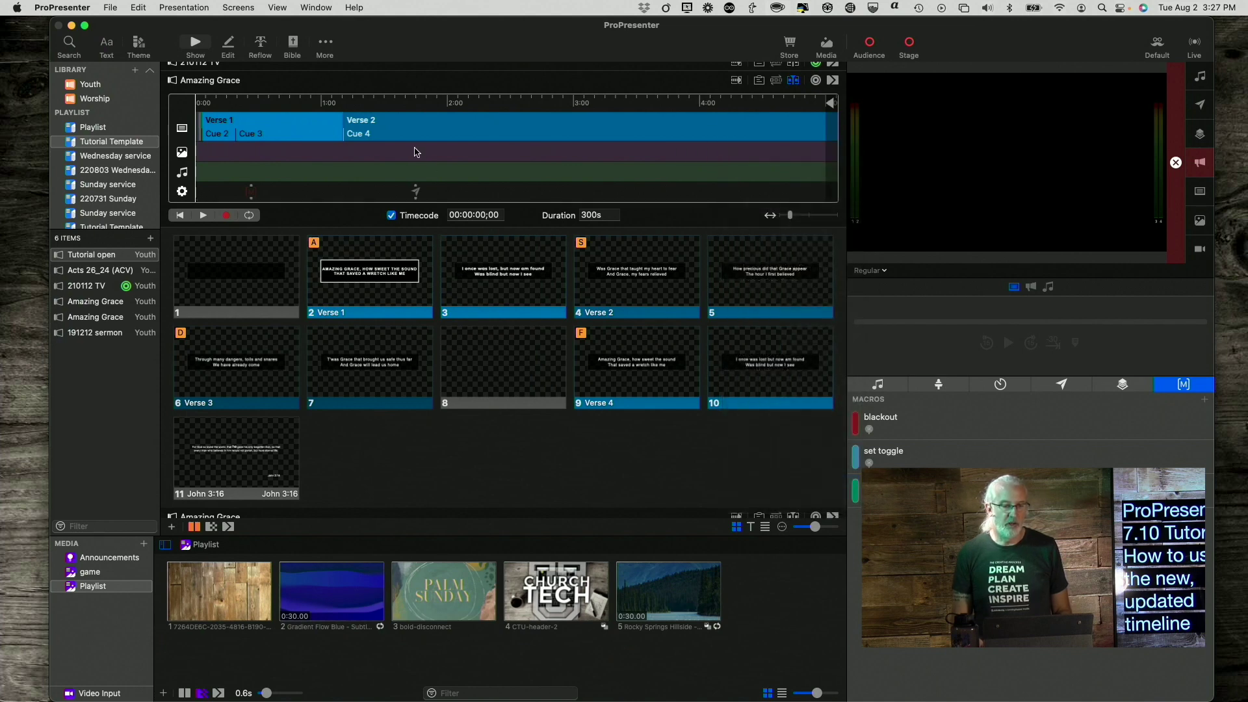
Step: Delete the Cue 3 and Verse 2 slide cues and remove the blackout and New Message action markers
{"action": "right_click", "coordinate": [299, 130]}
{"action": "left_click", "coordinate": [310, 138]}
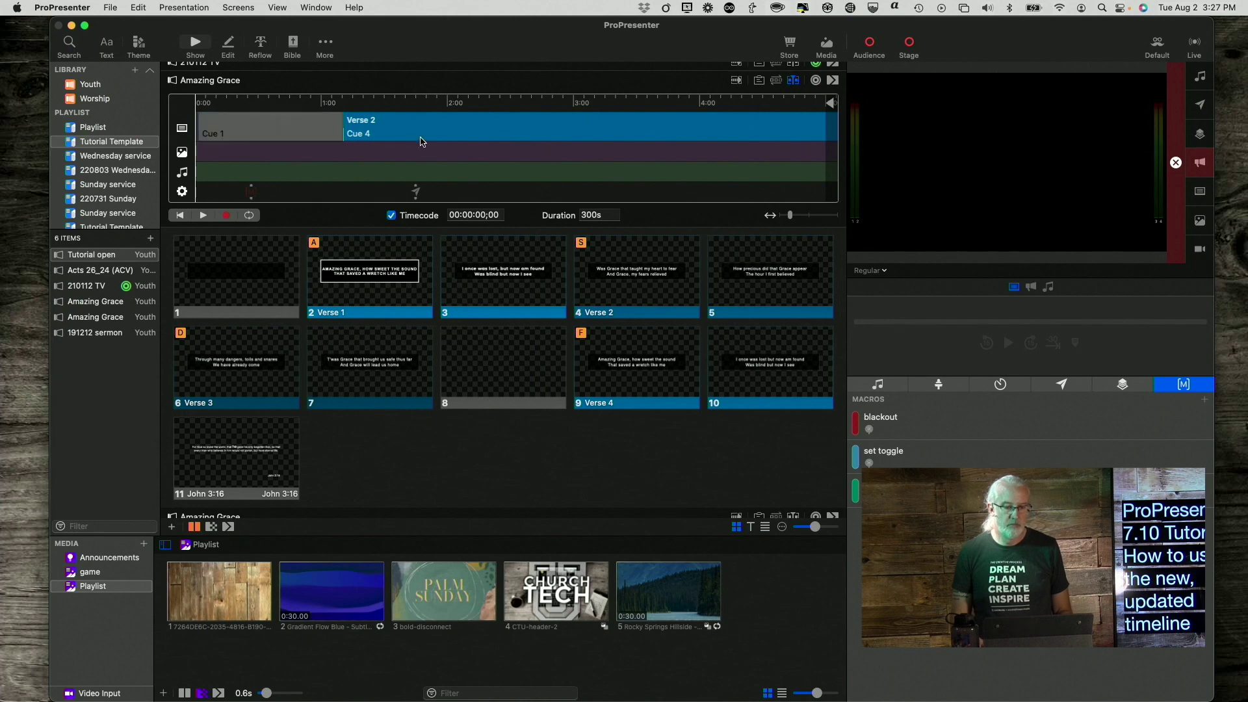
{"action": "right_click", "coordinate": [419, 133]}
{"action": "left_click", "coordinate": [437, 140]}
{"action": "right_click", "coordinate": [251, 190]}
{"action": "left_click", "coordinate": [324, 237]}
{"action": "right_click", "coordinate": [418, 193]}
{"action": "left_click", "coordinate": [437, 236]}
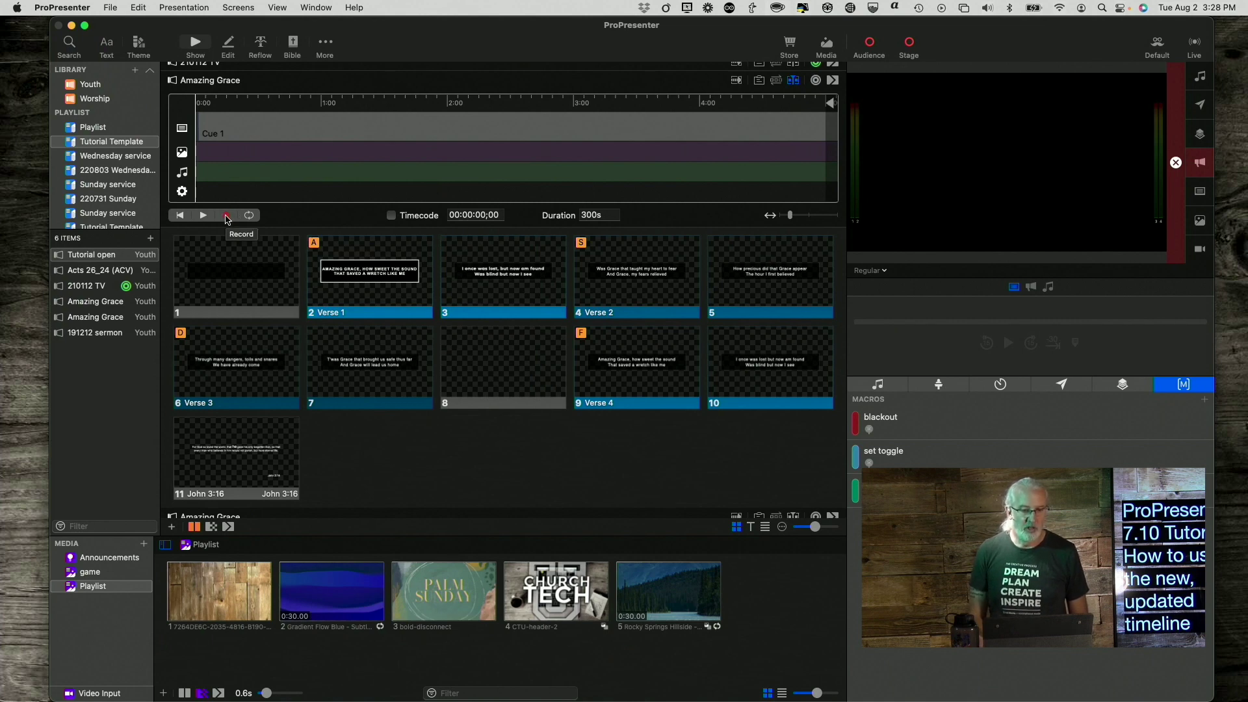
Step: Arm timeline recording, step through slides 1 to 3, then return to the blank slide 1
{"action": "left_click", "coordinate": [226, 217]}
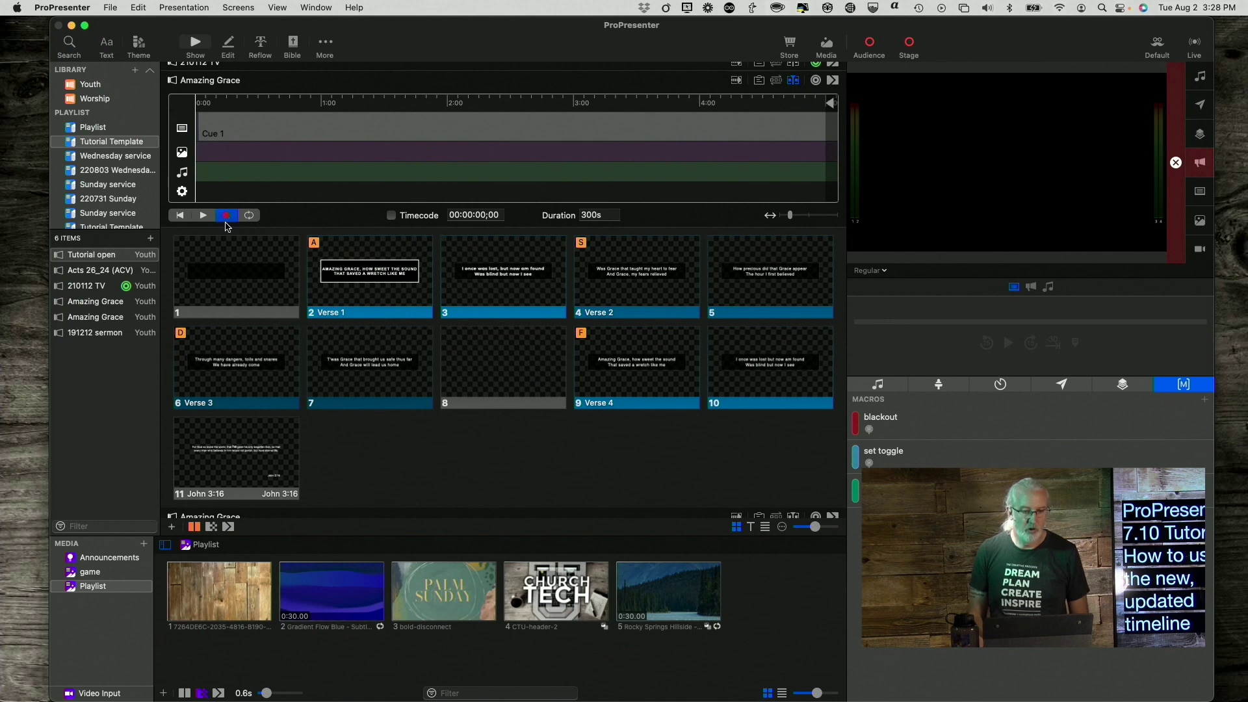
{"action": "left_click", "coordinate": [234, 261]}
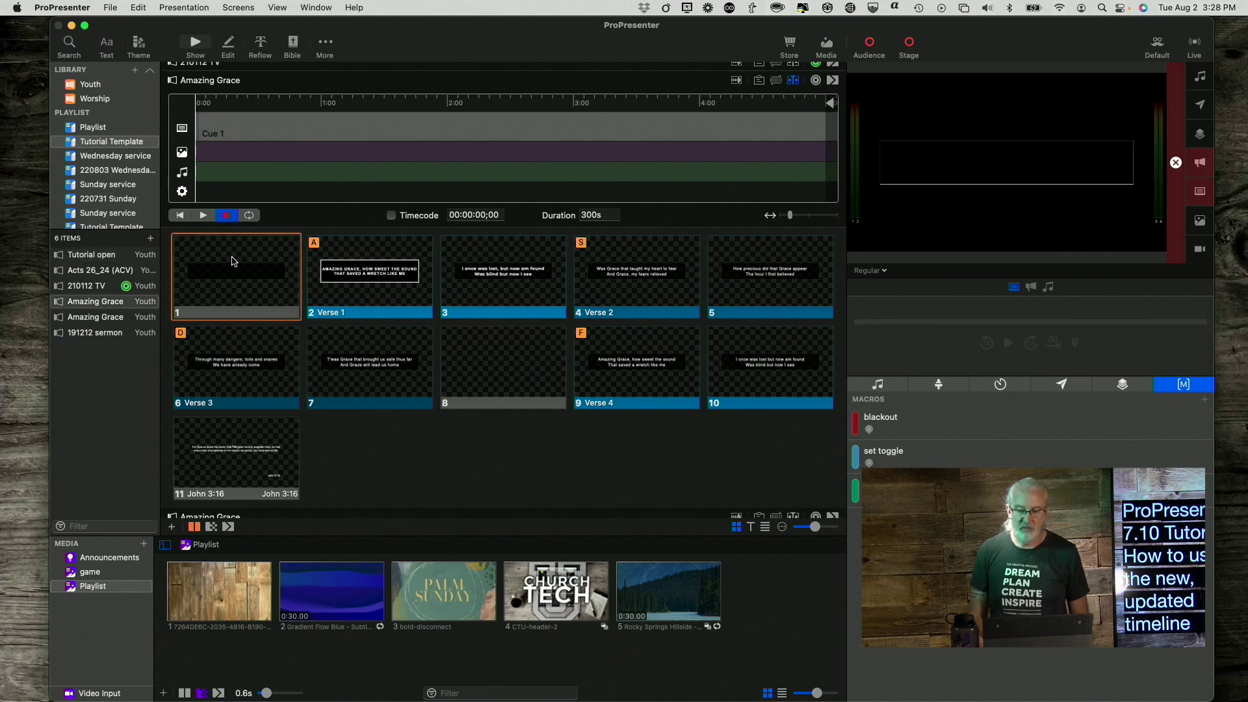
{"action": "key", "text": "Right"}
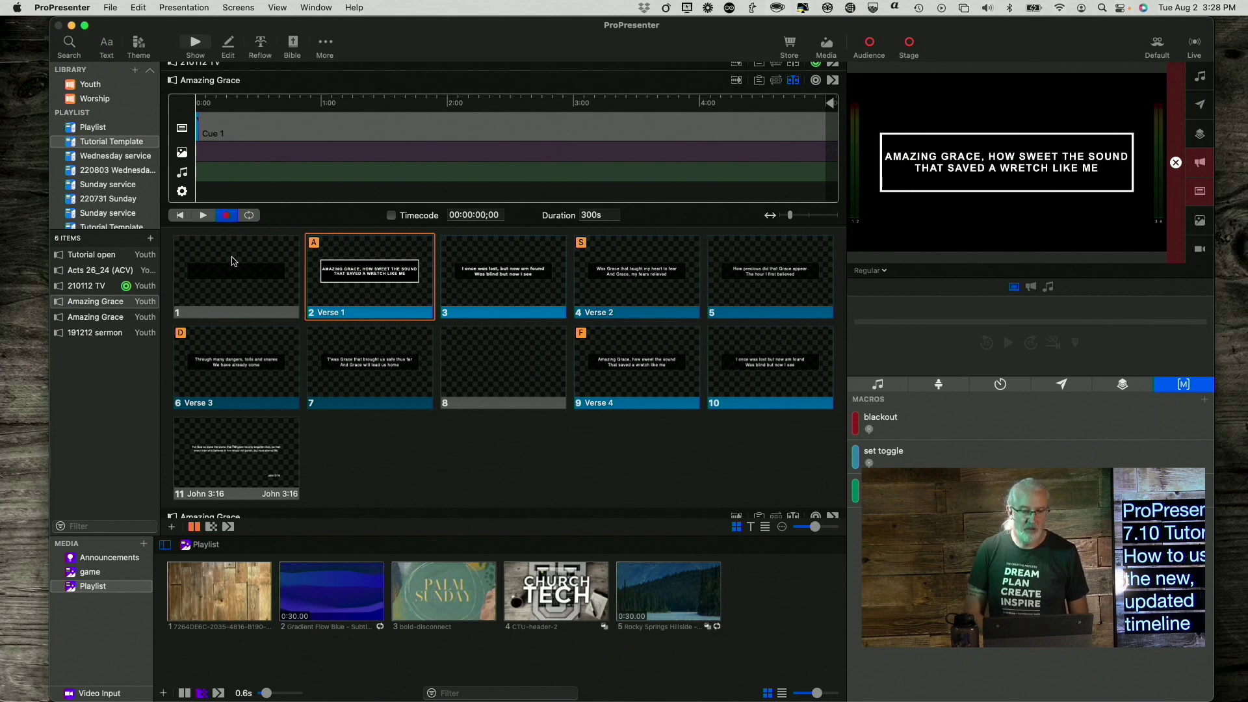
{"action": "key", "text": "Right"}
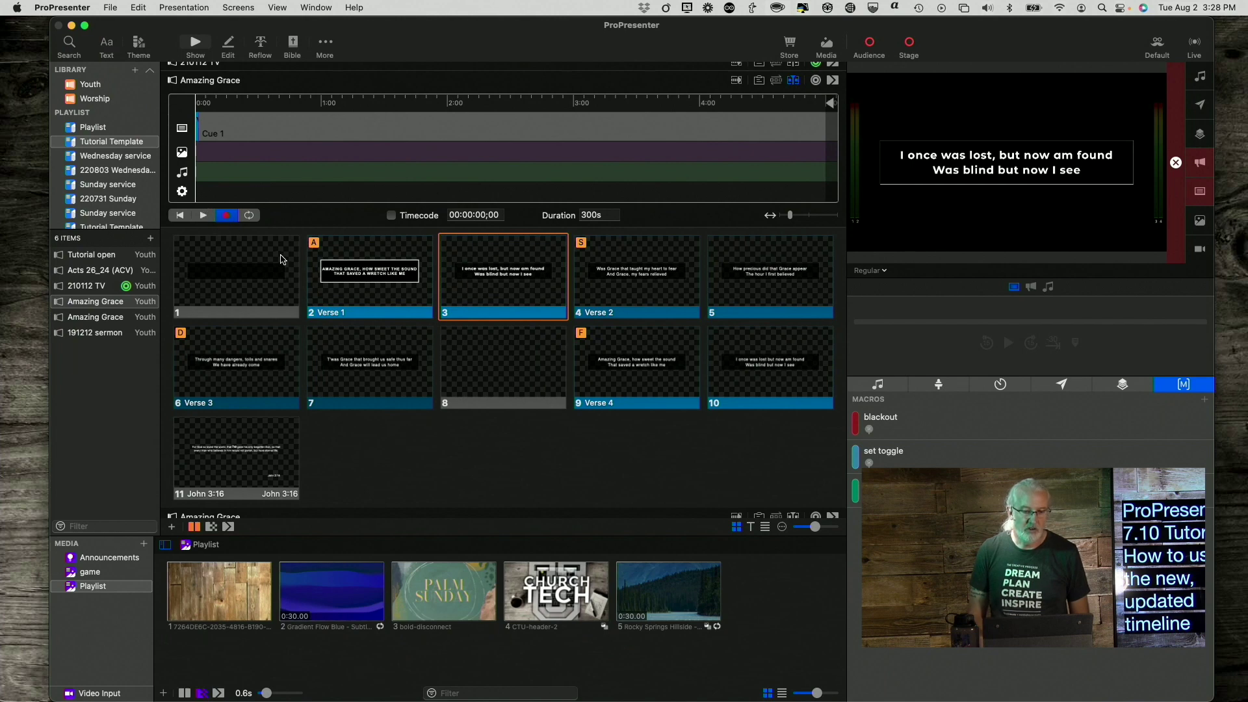
{"action": "left_click", "coordinate": [235, 264]}
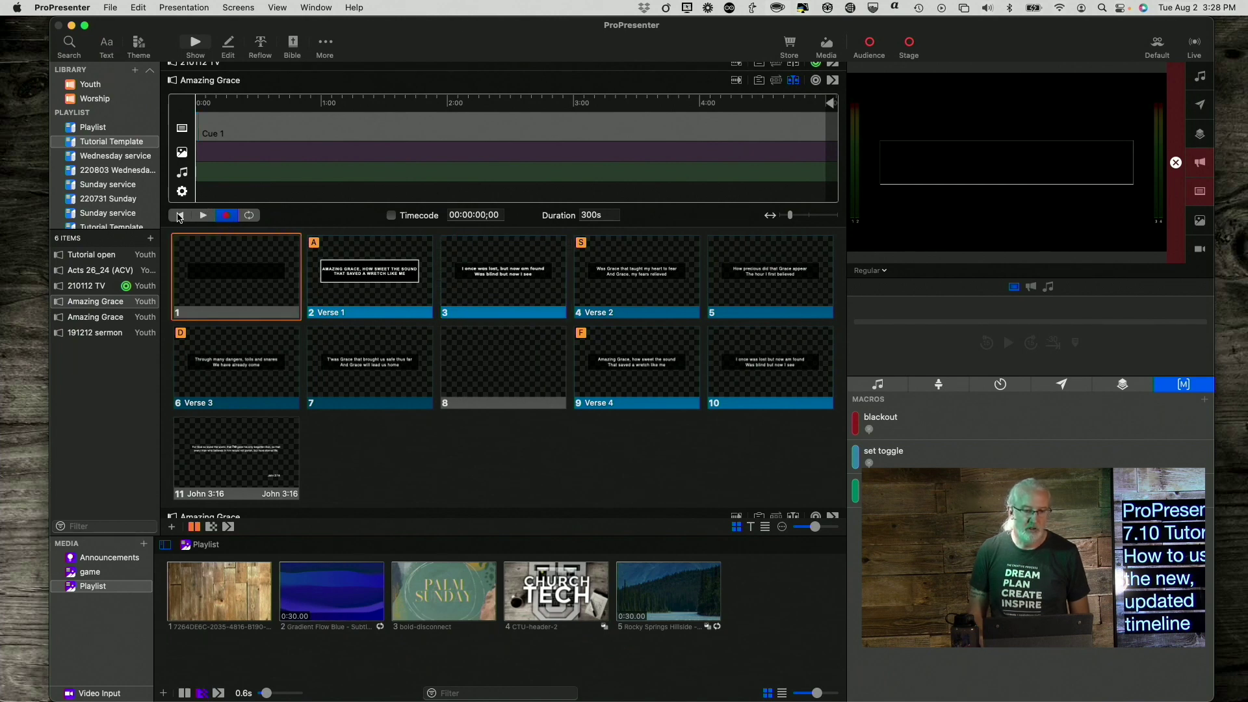
Step: Record cues by firing slides 2, 3, 4 and 5 while the timeline plays, then stop and disarm recording
{"action": "left_click", "coordinate": [202, 216]}
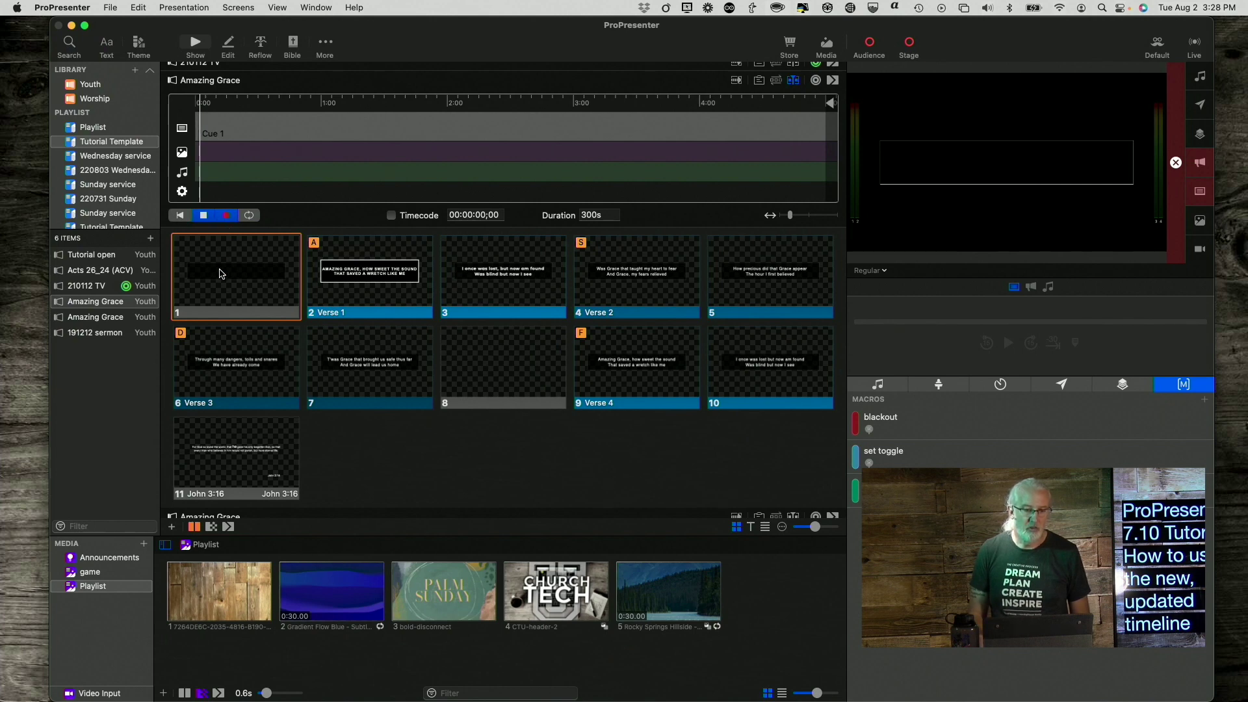
{"action": "left_click", "coordinate": [364, 284]}
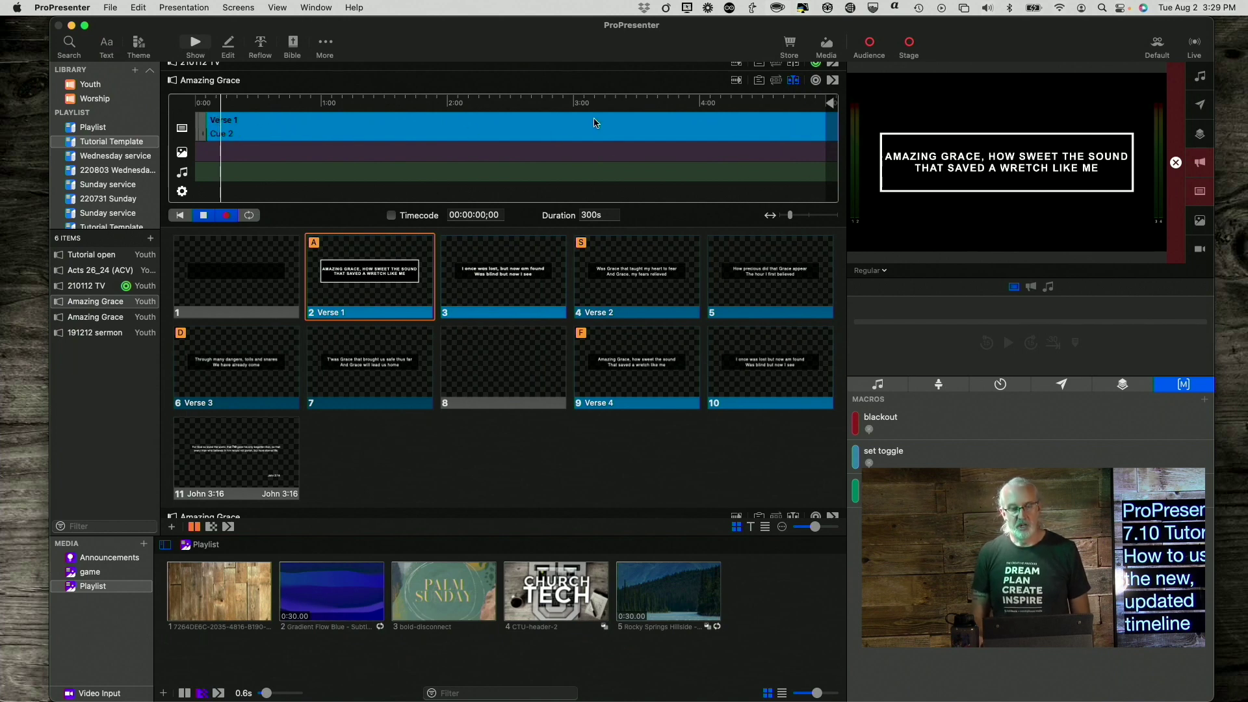
{"action": "left_click", "coordinate": [506, 294]}
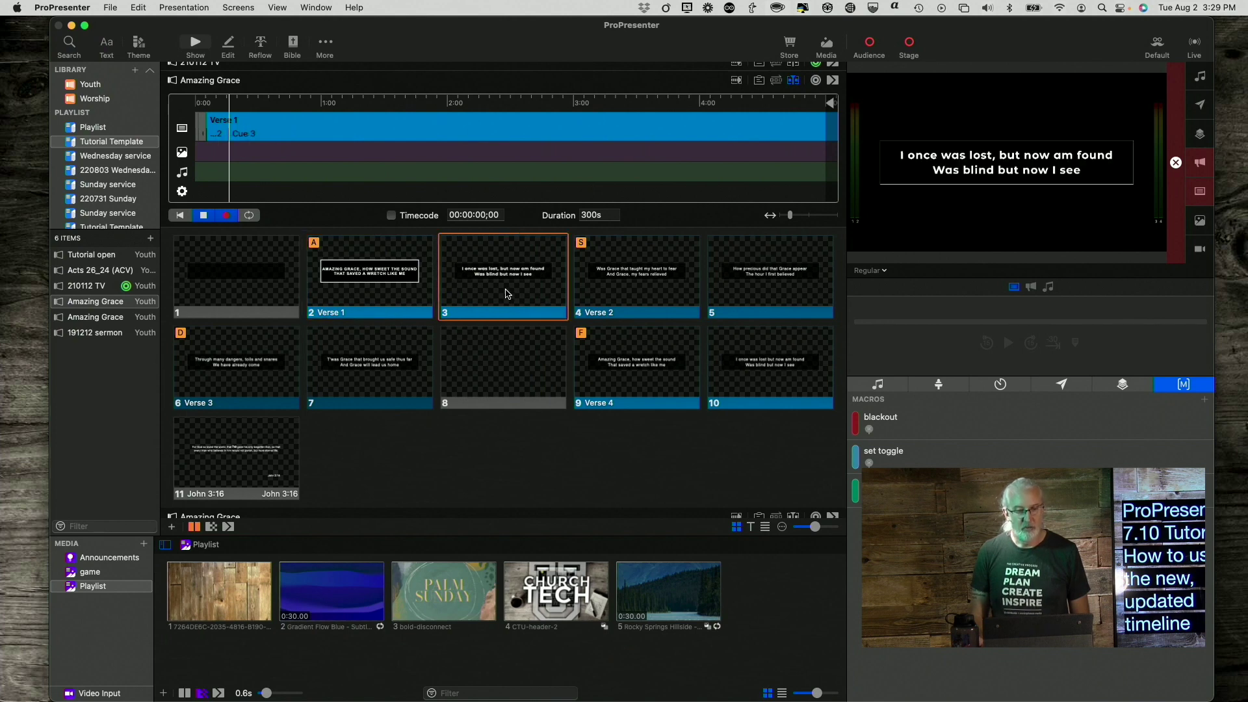
{"action": "left_click", "coordinate": [605, 287]}
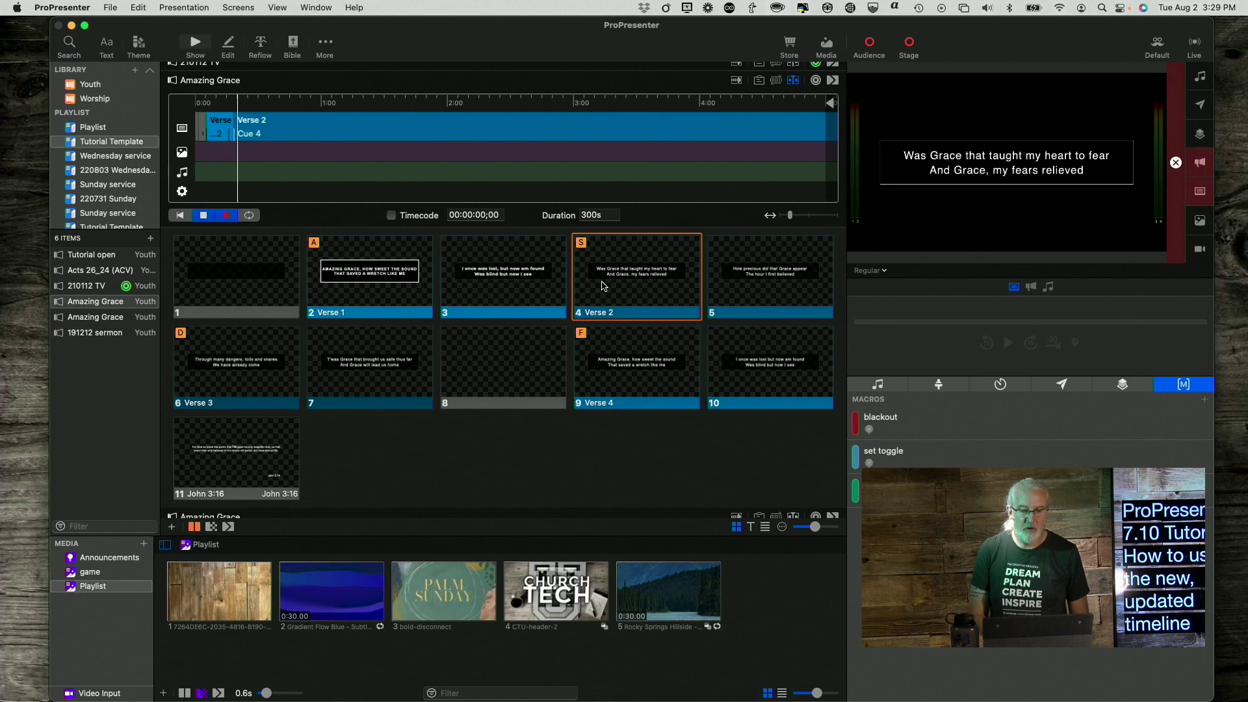
{"action": "key", "text": "Right"}
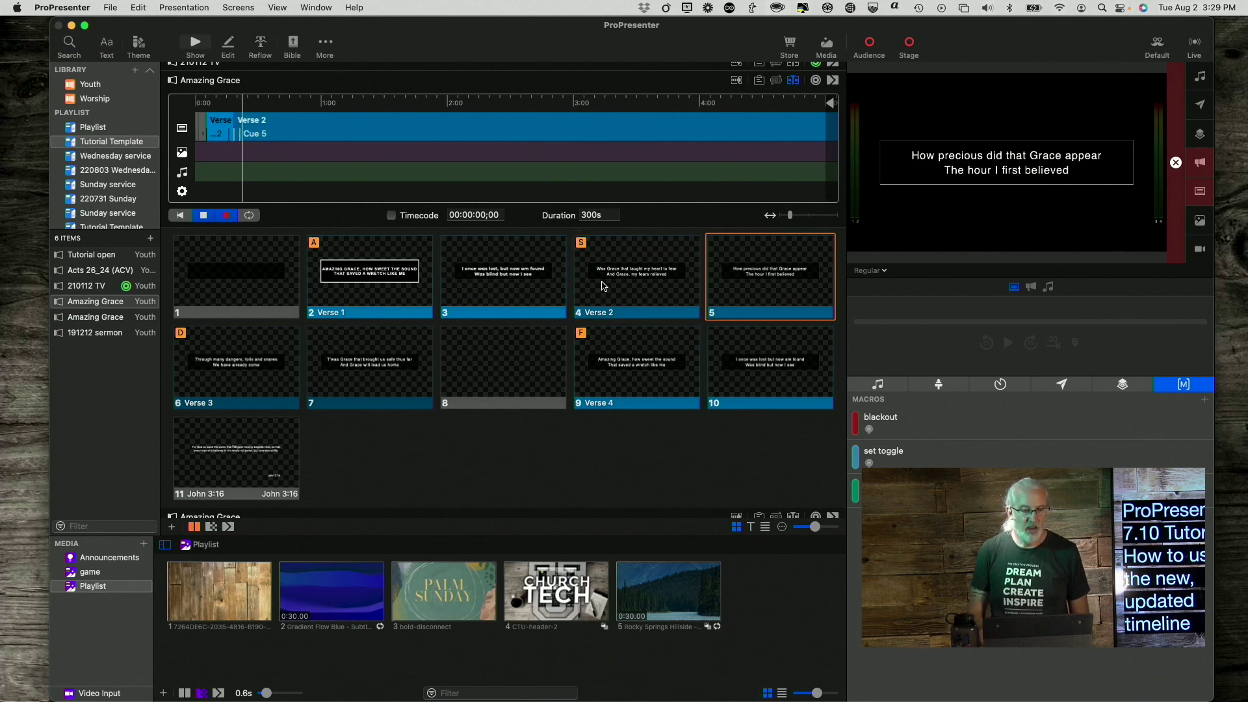
{"action": "left_click", "coordinate": [204, 217]}
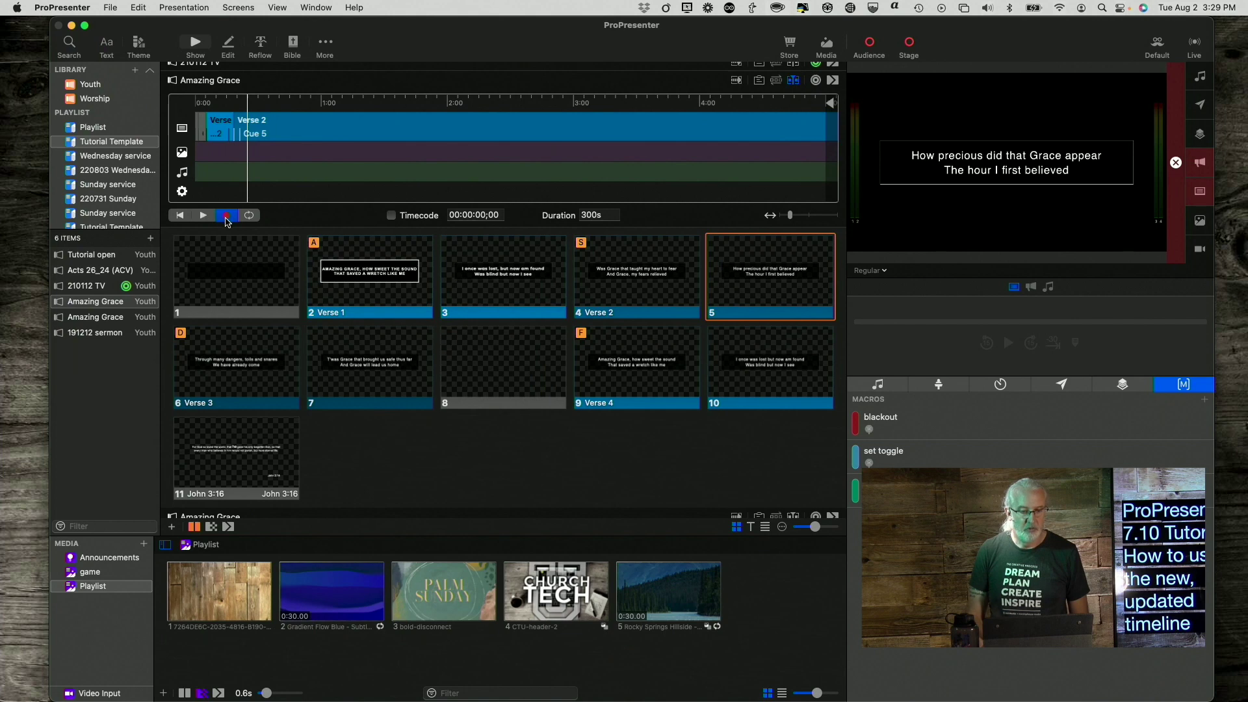
{"action": "left_click", "coordinate": [227, 218]}
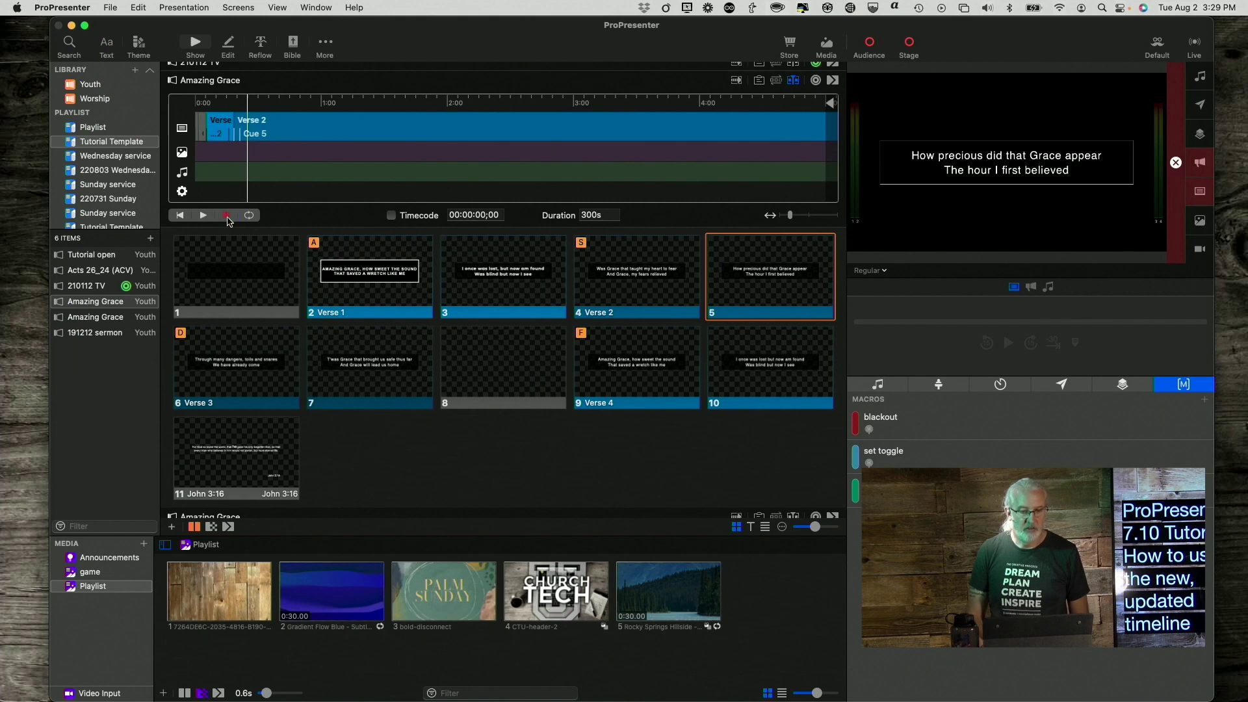
Step: Rewind the timeline and play it back through the recorded cues, stopping on slide 5
{"action": "left_click", "coordinate": [182, 217]}
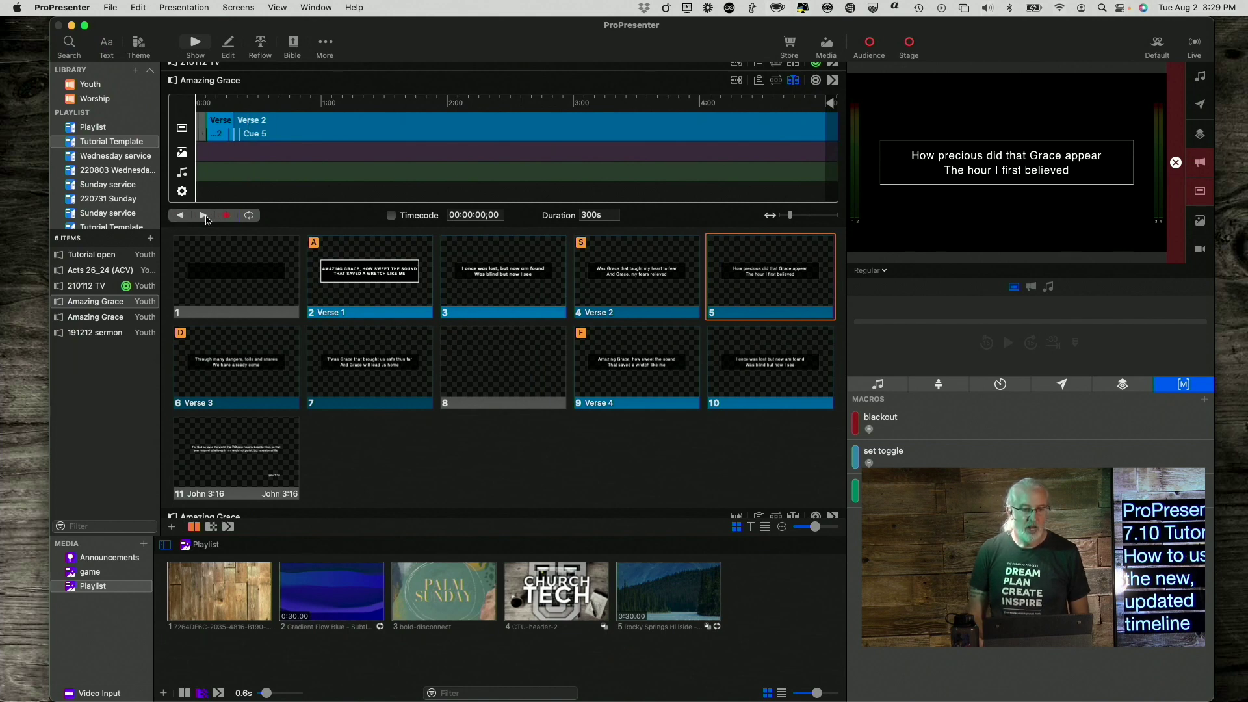
{"action": "left_click", "coordinate": [204, 216]}
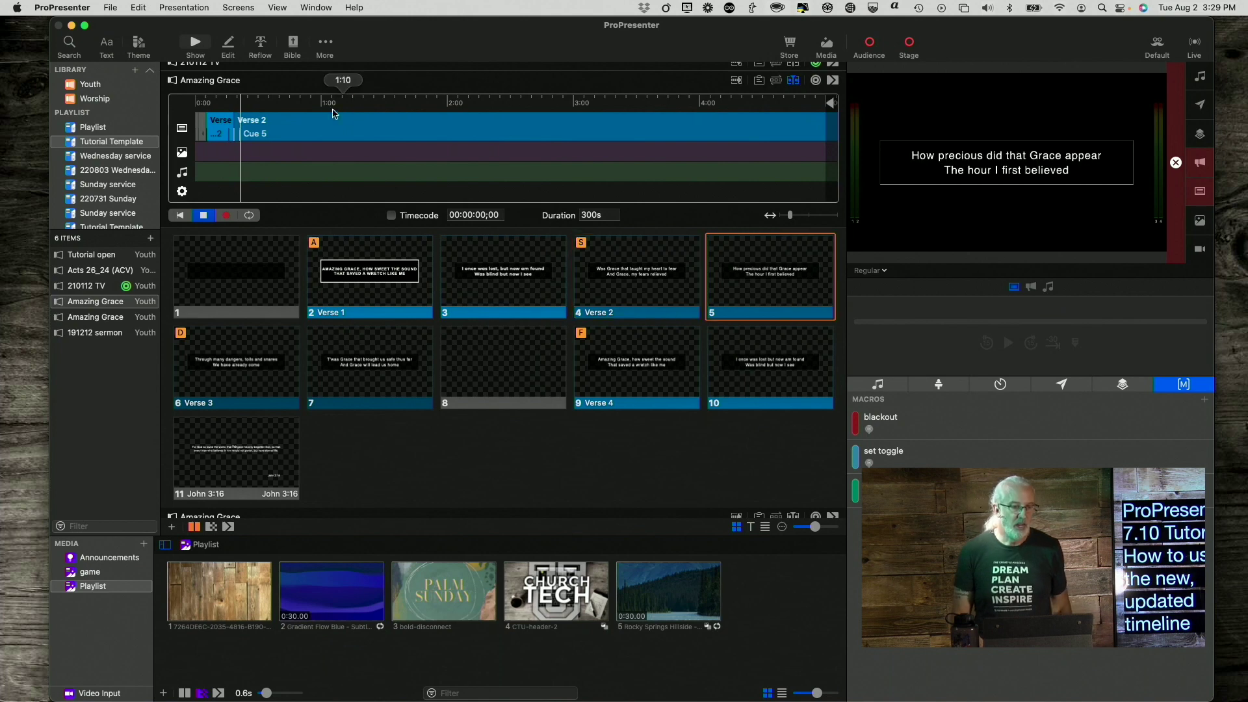
{"action": "left_click", "coordinate": [203, 215]}
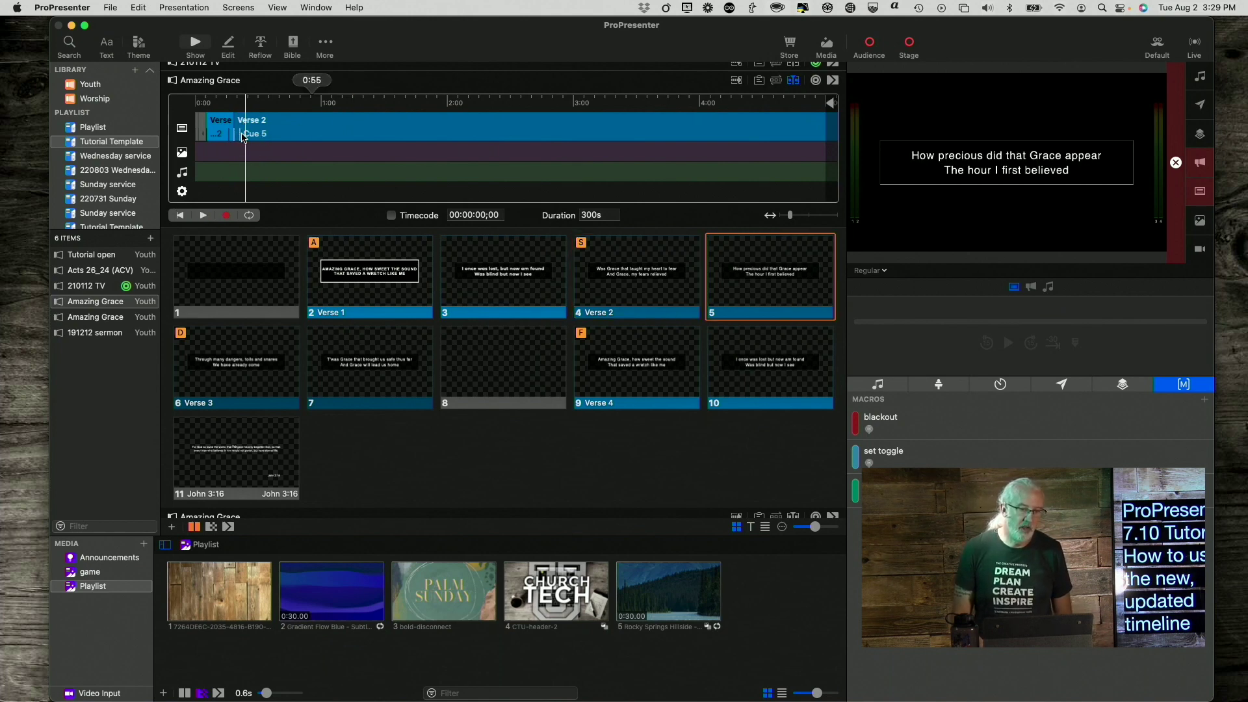
Step: Drag Cue 5 later to about 0:20 and Cue 4 slightly later, then briefly play and stop the timeline
{"action": "left_click", "coordinate": [261, 121]}
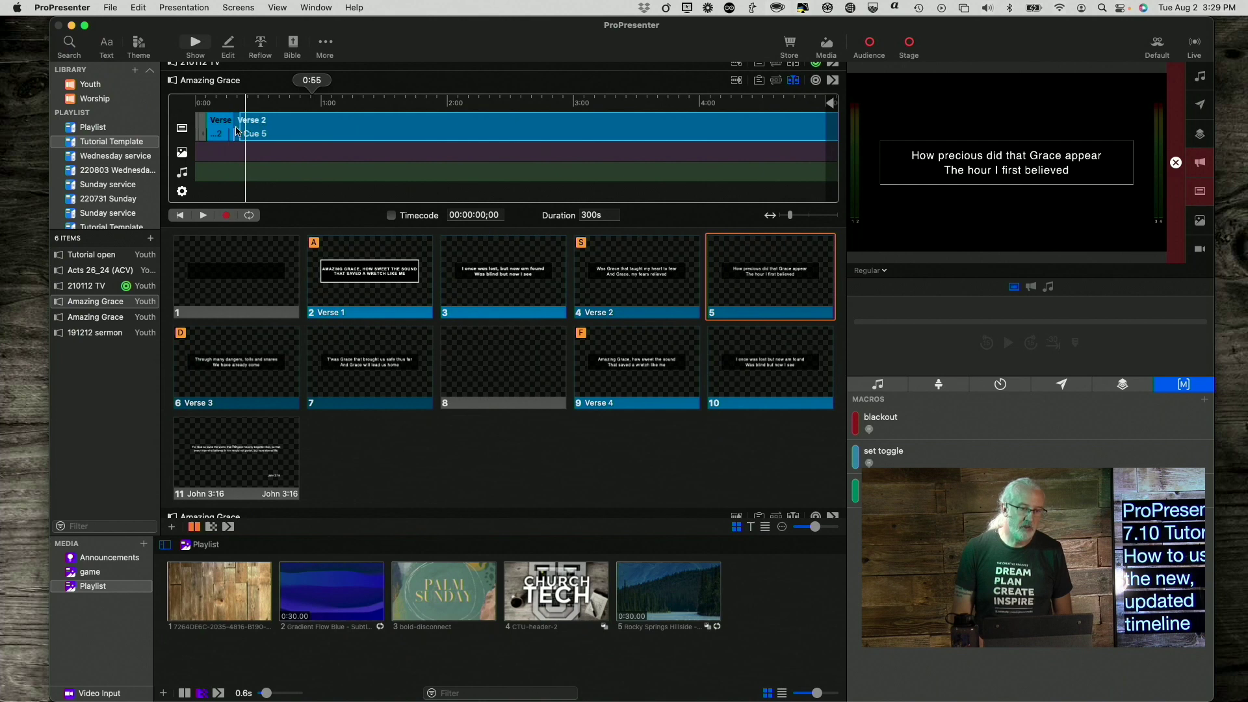
{"action": "left_click_drag", "start_coordinate": [240, 127], "coordinate": [284, 129]}
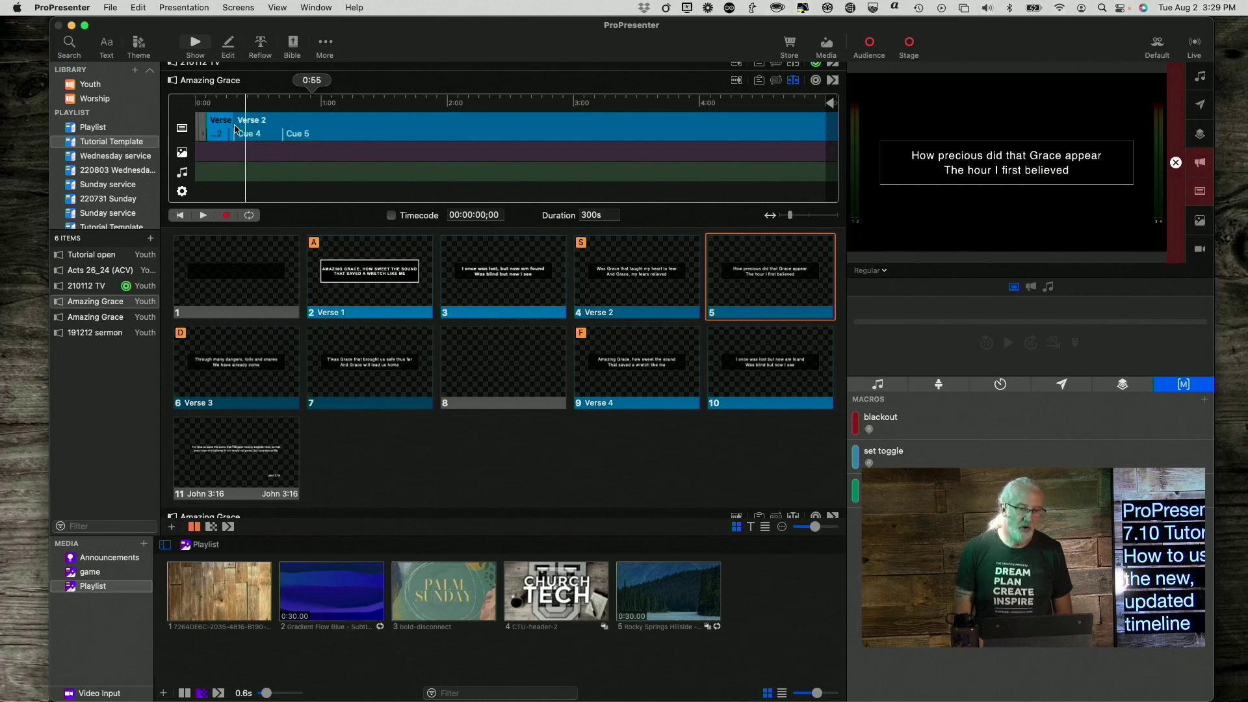
{"action": "mouse_move", "coordinate": [235, 135]}
{"action": "left_mouse_down"}
{"action": "mouse_move", "coordinate": [270, 135]}
{"action": "mouse_move", "coordinate": [252, 137]}
{"action": "left_mouse_up"}
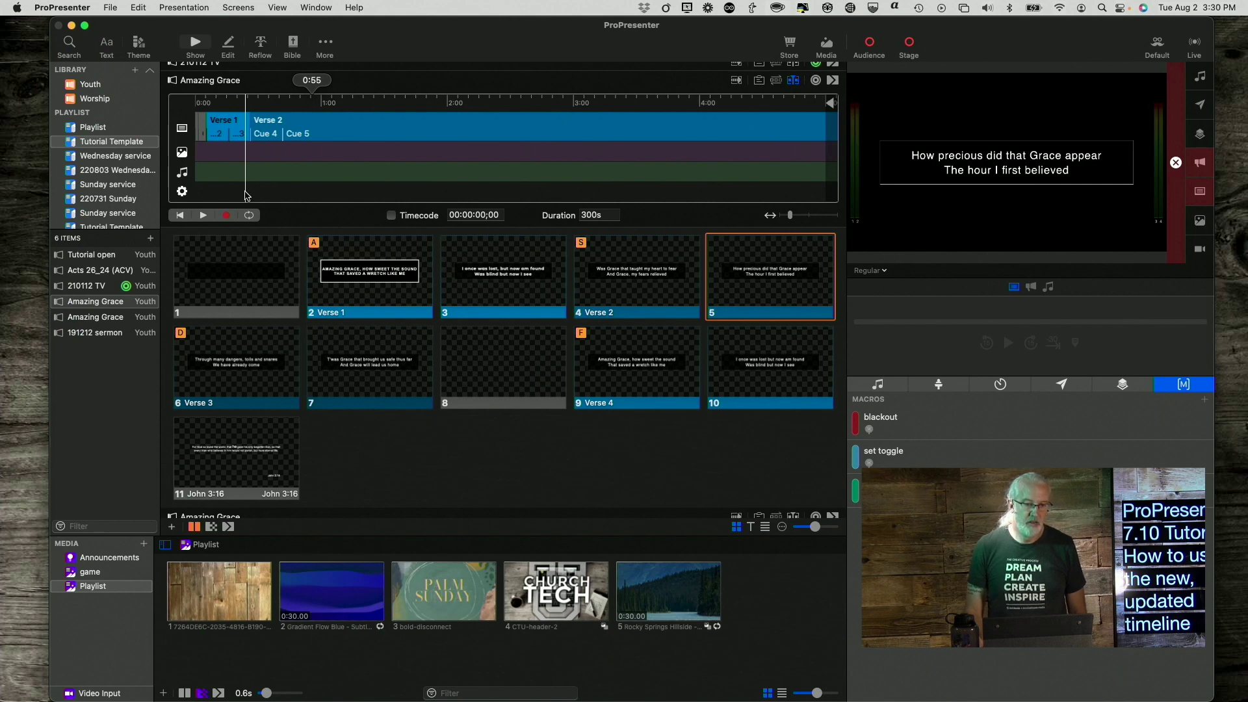
{"action": "left_click", "coordinate": [201, 217]}
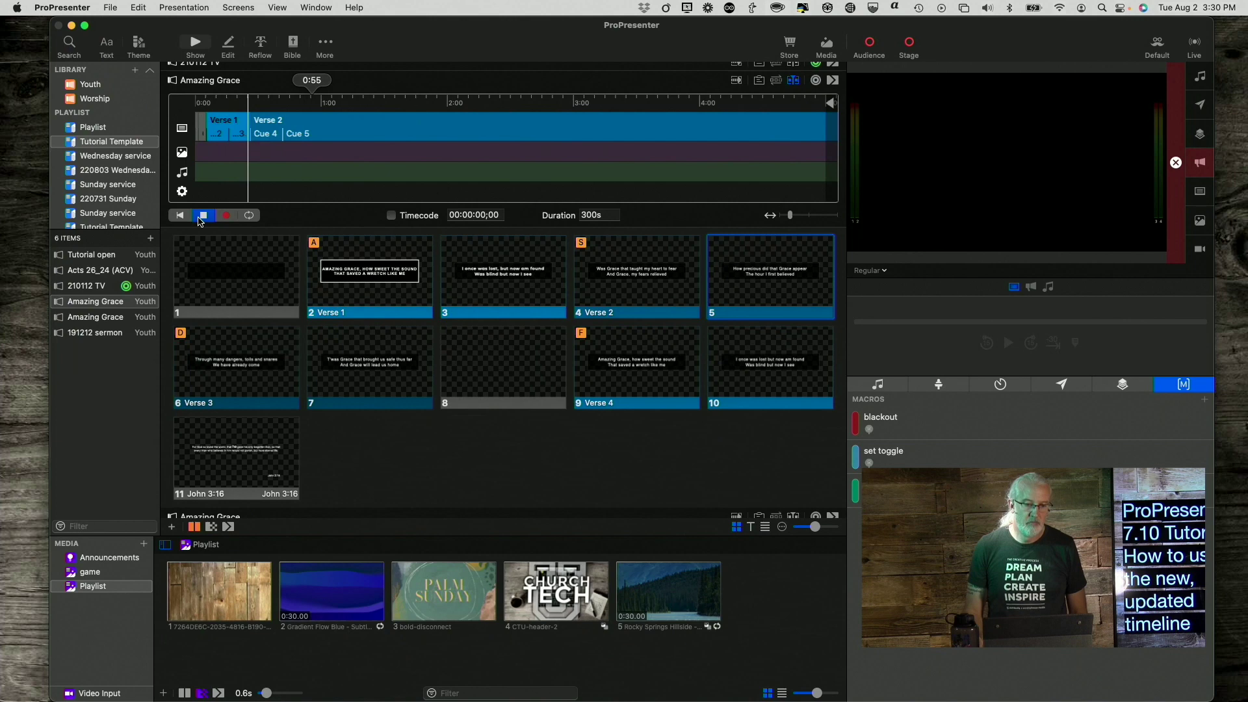
{"action": "left_click", "coordinate": [200, 221]}
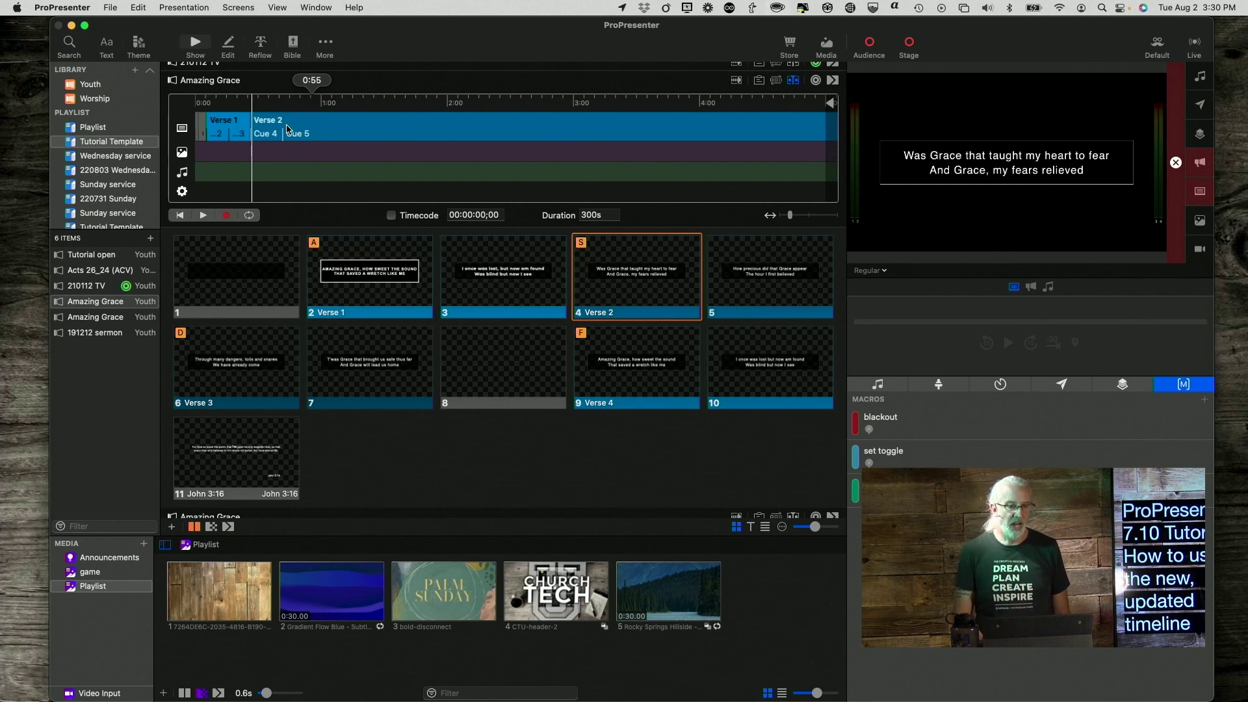
Step: Set the playhead to 0:35, then place Gradient Flow Blue - Subtle and, later, Rocky Springs Hillside - Slow on the media track
{"action": "left_click", "coordinate": [270, 103]}
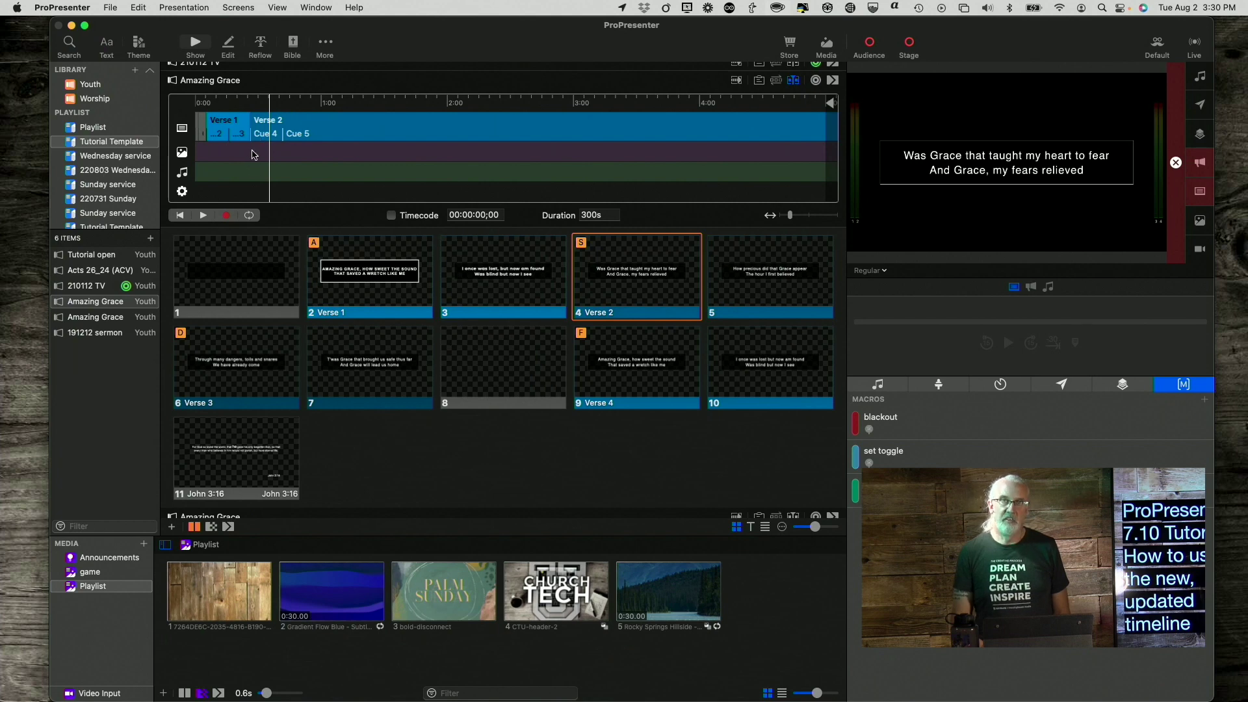
{"action": "mouse_move", "coordinate": [432, 590]}
{"action": "left_mouse_down"}
{"action": "mouse_move", "coordinate": [364, 371]}
{"action": "mouse_move", "coordinate": [372, 317]}
{"action": "mouse_move", "coordinate": [436, 605]}
{"action": "left_mouse_up"}
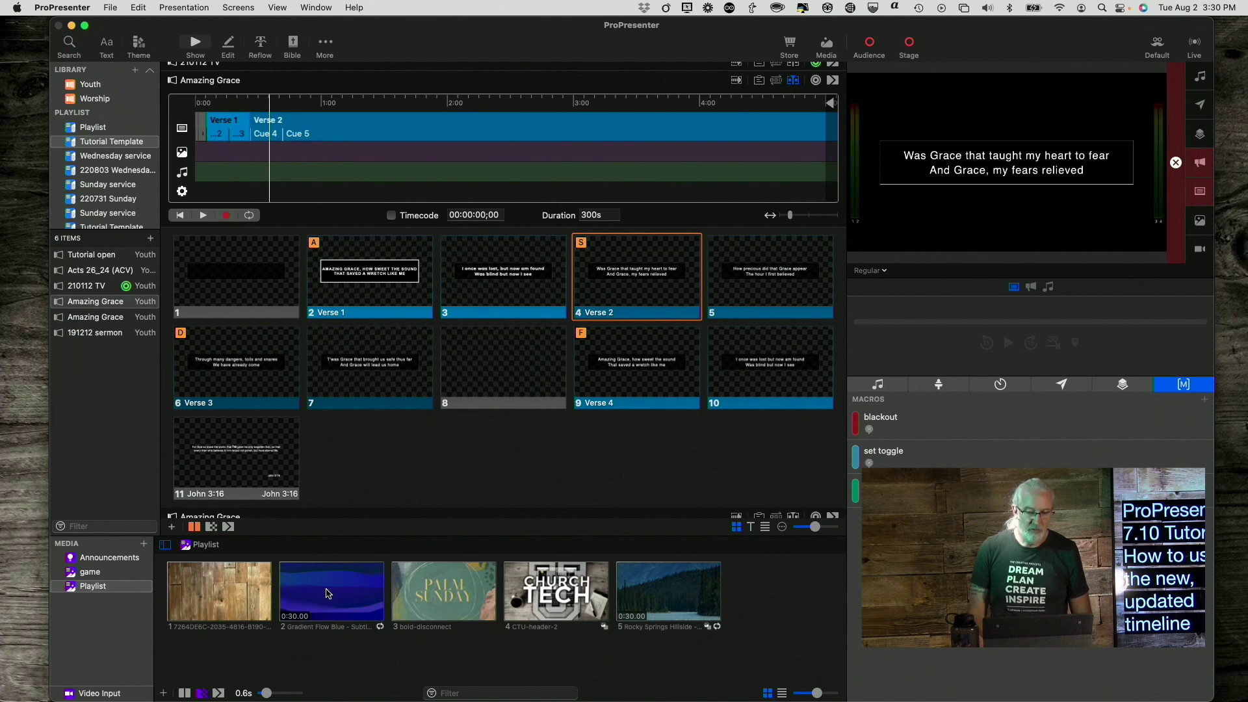
{"action": "left_click_drag", "start_coordinate": [328, 593], "coordinate": [315, 154]}
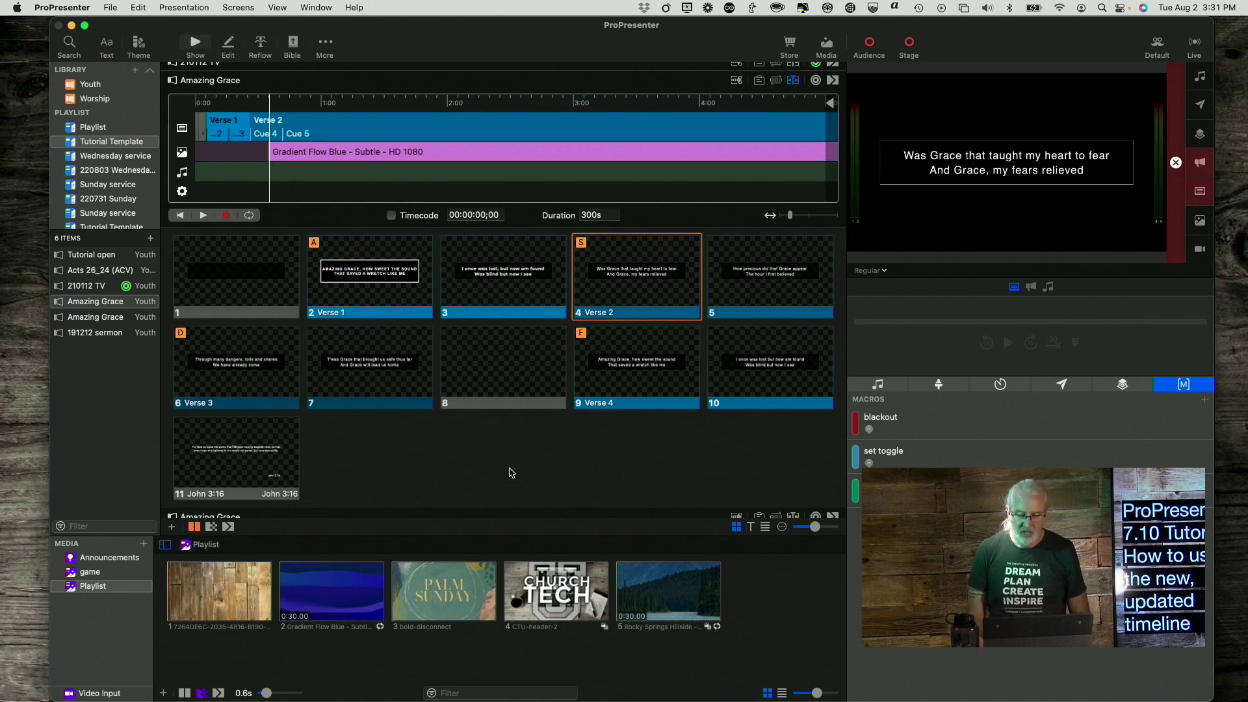
{"action": "left_click_drag", "start_coordinate": [650, 588], "coordinate": [618, 149]}
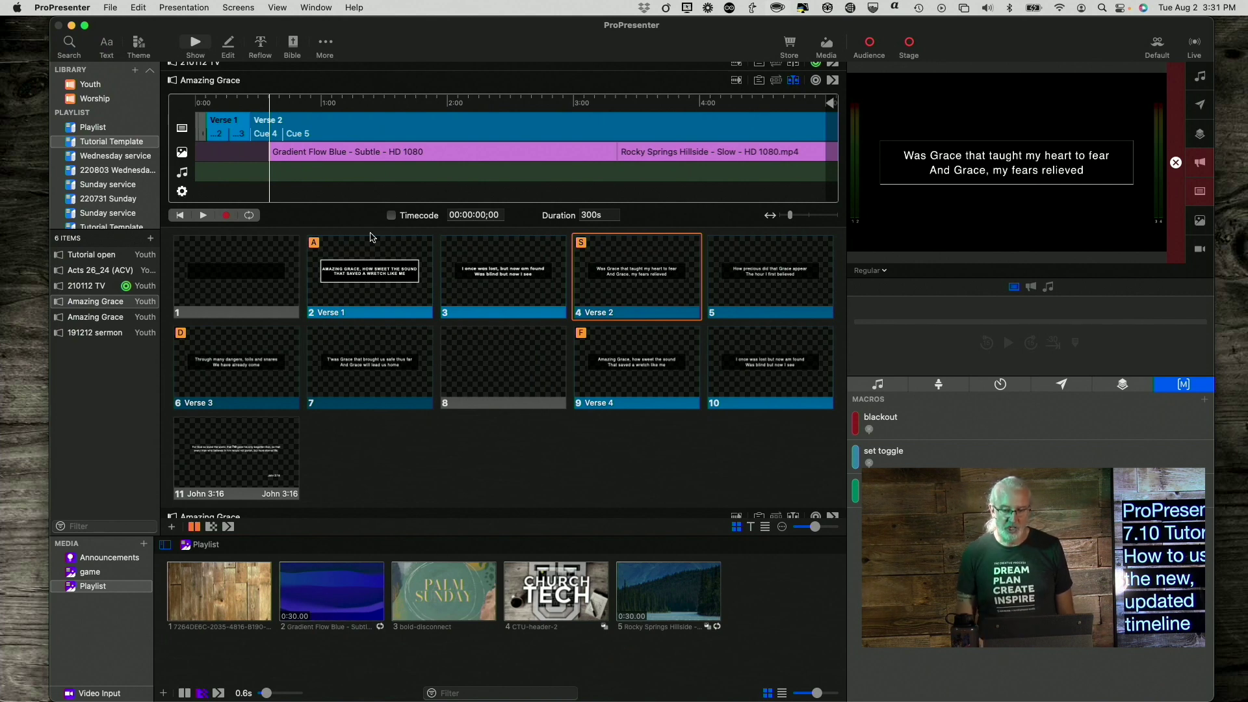
Step: Place the blackout macro on the action track and move the playhead to about 1:06
{"action": "scroll", "coordinate": [740, 325], "scroll_direction": "up", "scroll_amount": 1}
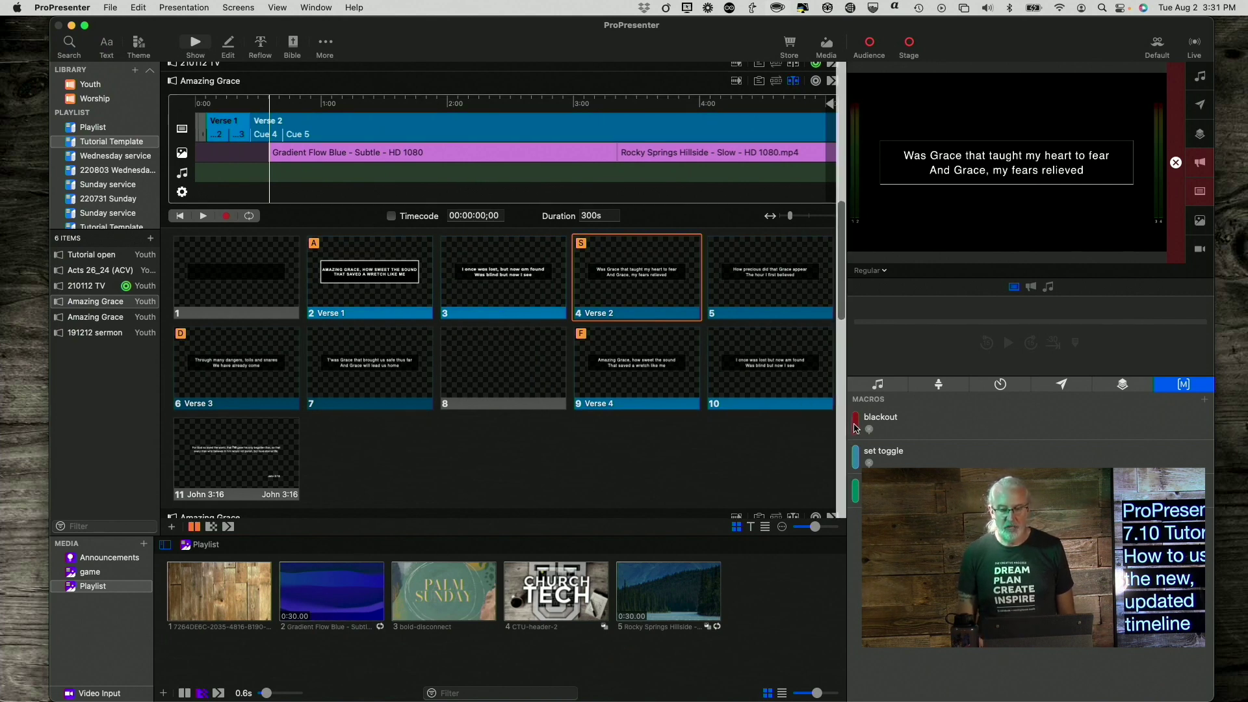
{"action": "mouse_move", "coordinate": [858, 429]}
{"action": "left_mouse_down"}
{"action": "mouse_move", "coordinate": [432, 273]}
{"action": "mouse_move", "coordinate": [337, 177]}
{"action": "left_mouse_up"}
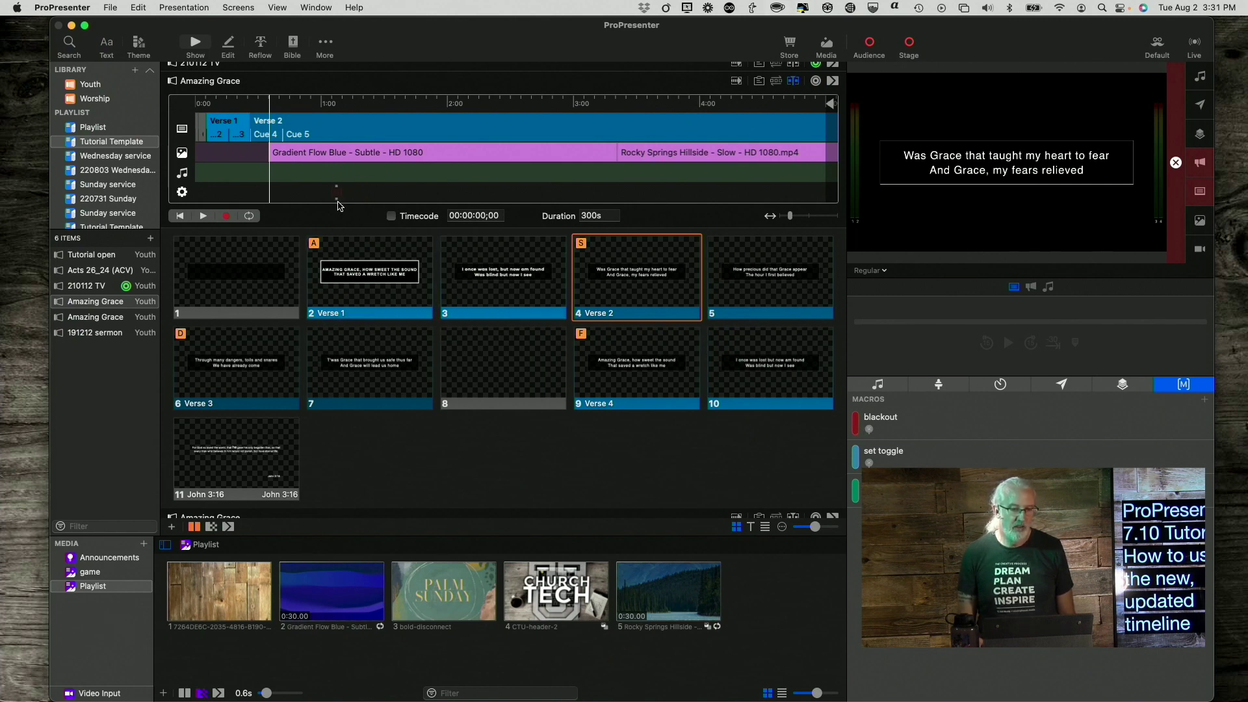
{"action": "left_click", "coordinate": [334, 106]}
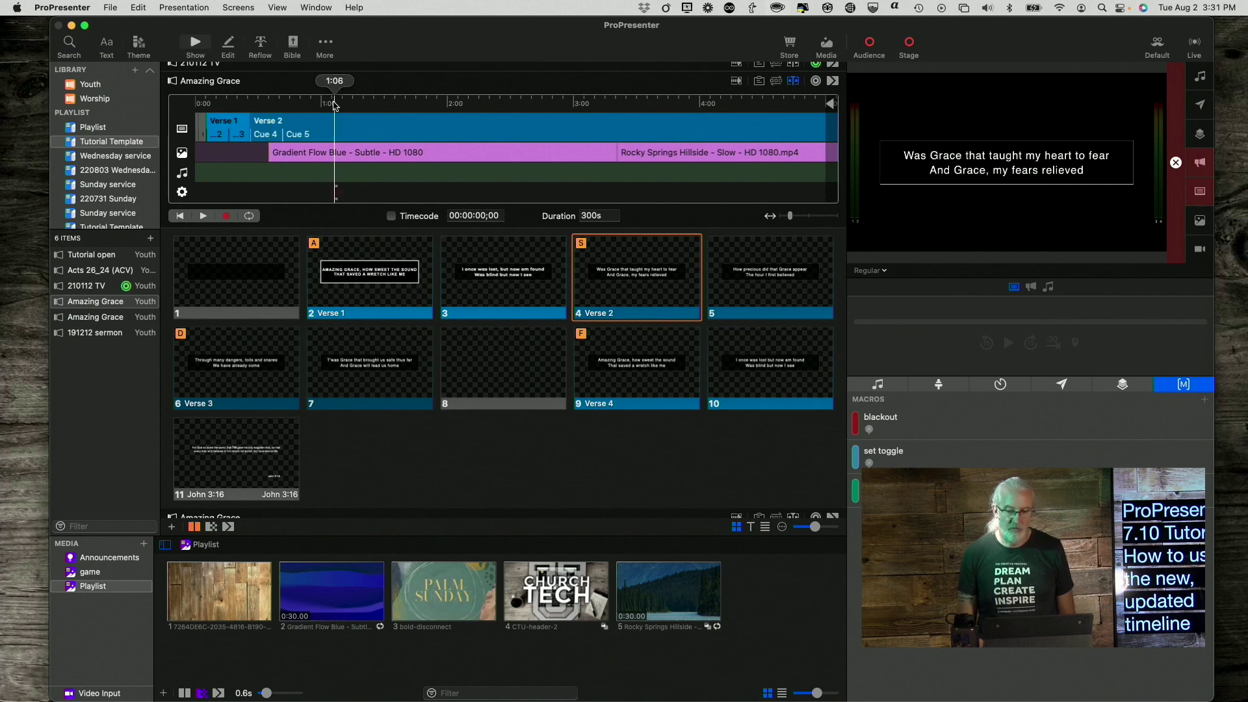
{"action": "left_click_drag", "start_coordinate": [334, 106], "coordinate": [332, 106]}
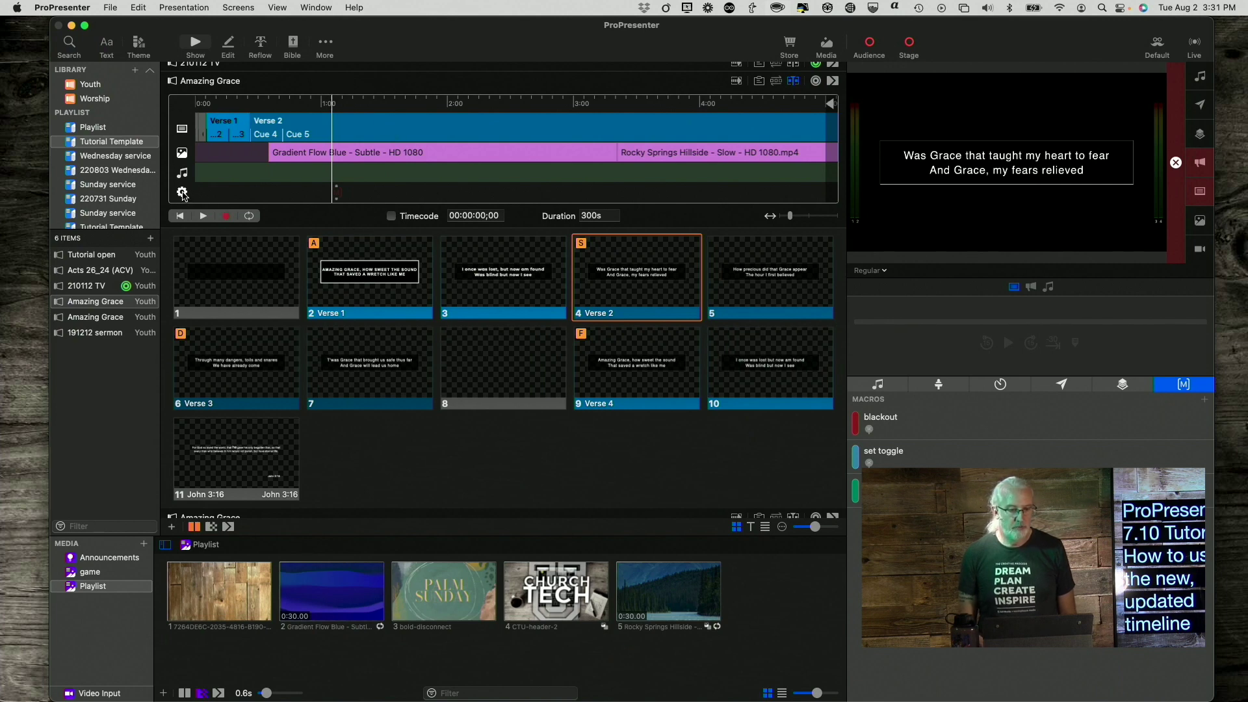
Step: Add a stage action at the playhead that switches Stage Screen 1 to Current + Notes
{"action": "right_click", "coordinate": [426, 194]}
{"action": "mouse_move", "coordinate": [454, 199]}
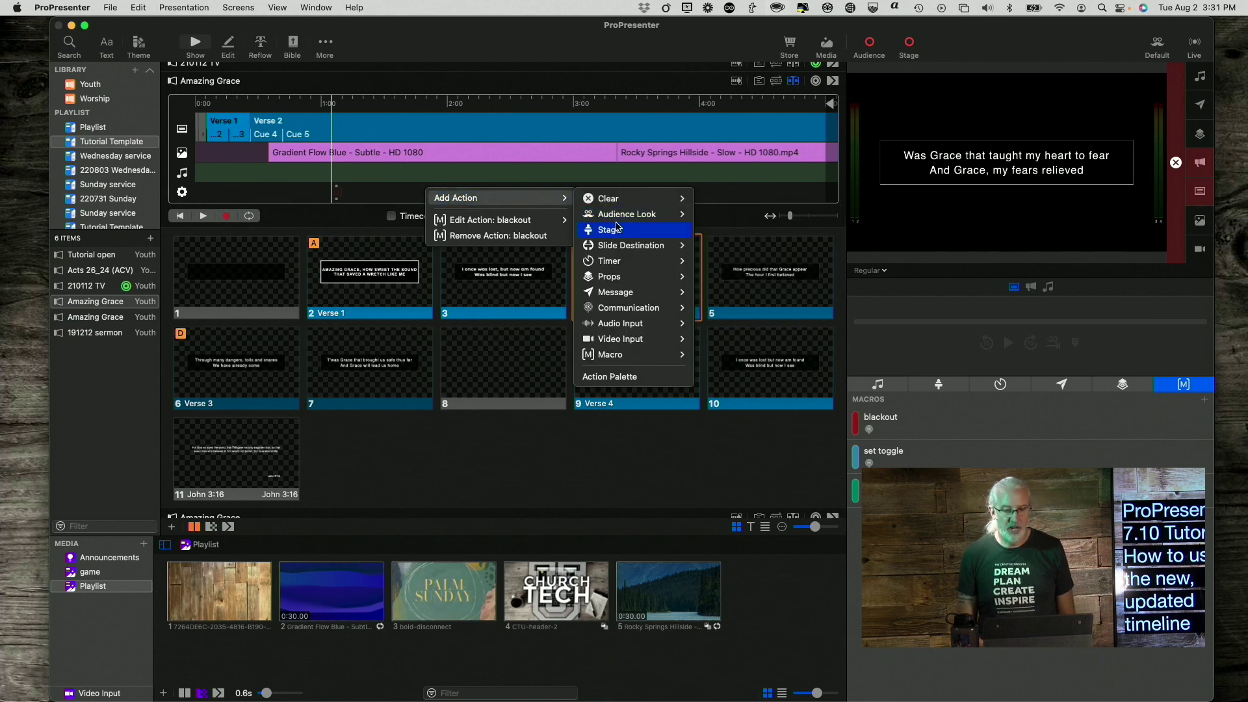
{"action": "mouse_move", "coordinate": [626, 247]}
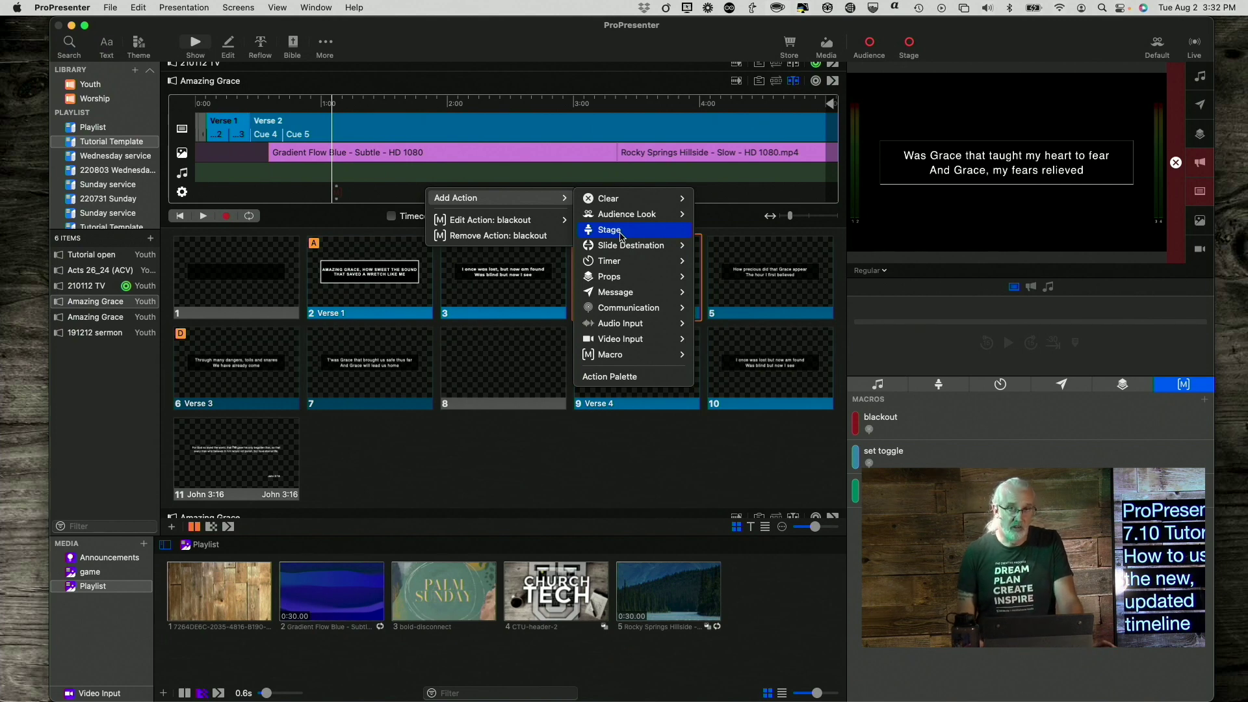
{"action": "left_click", "coordinate": [620, 232]}
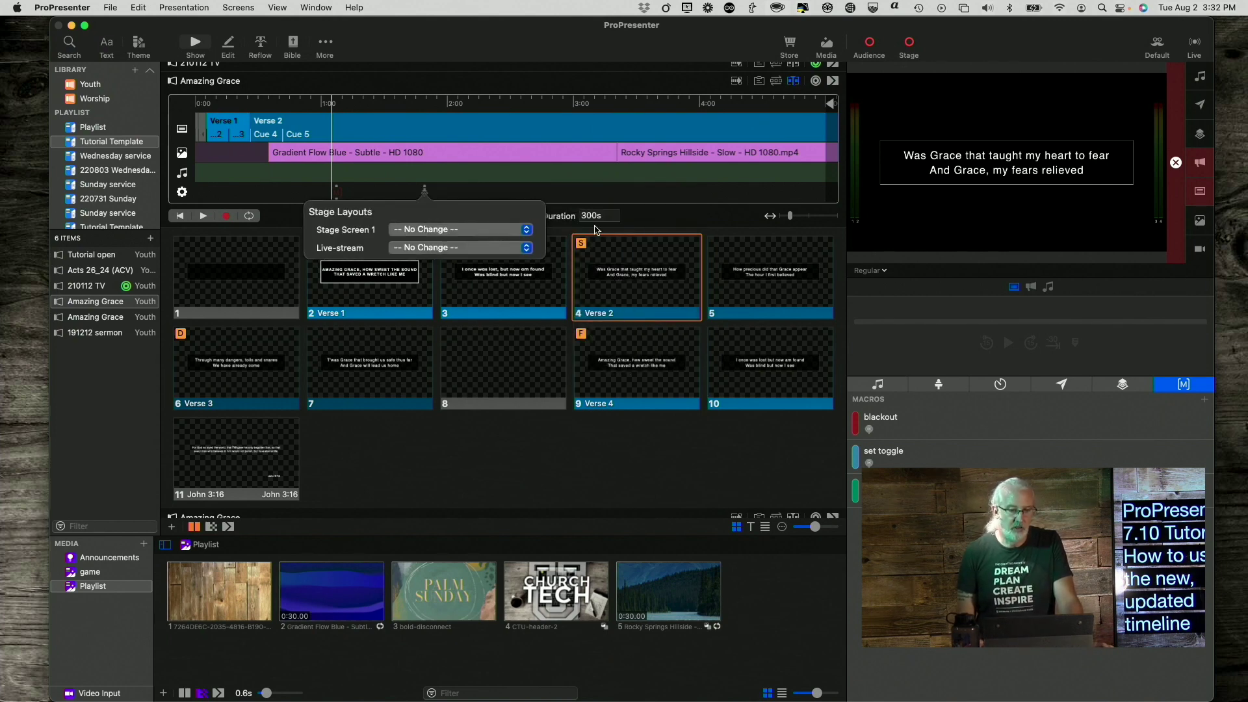
{"action": "left_click", "coordinate": [527, 230]}
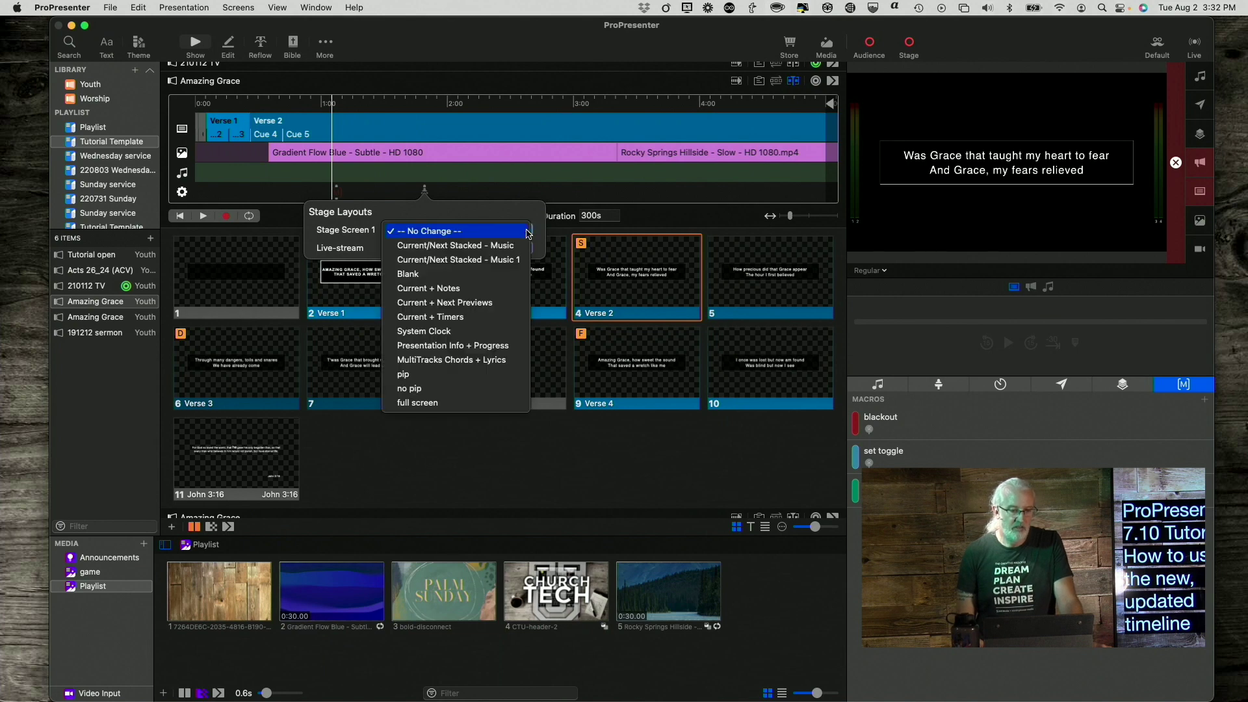
{"action": "left_click", "coordinate": [507, 288]}
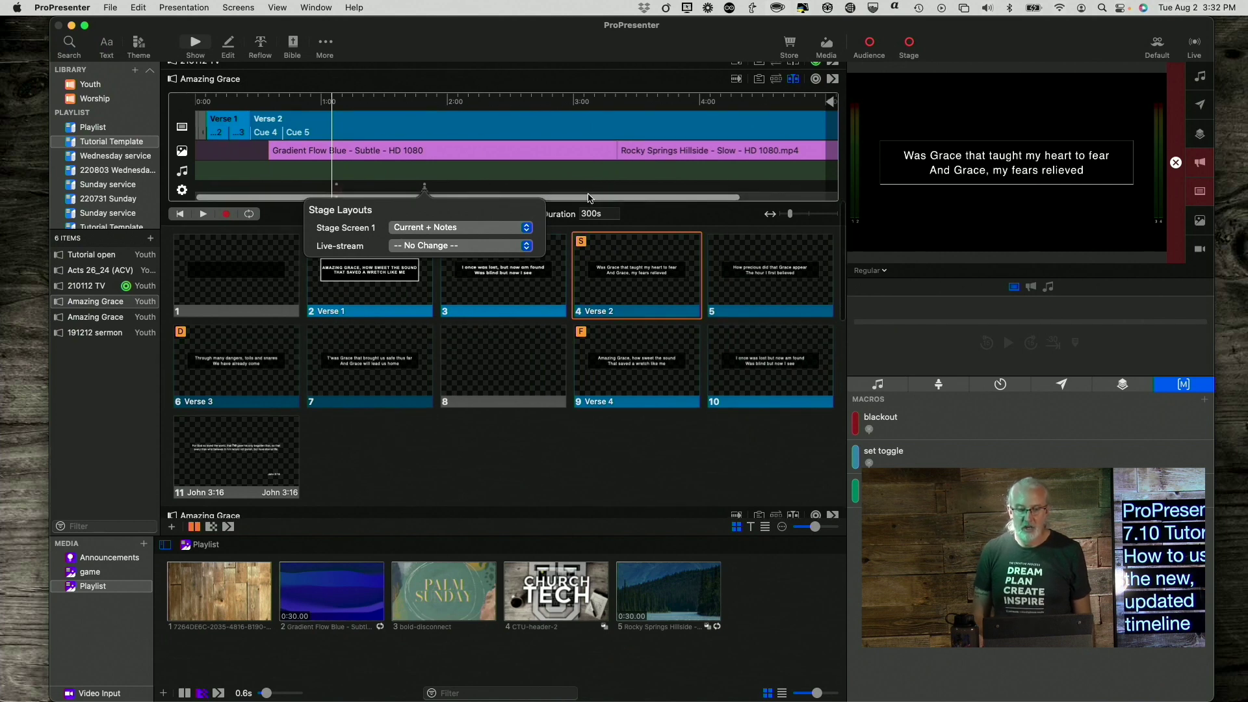
Step: Add a later stage action switching Stage Screen 1 to Current/Next Stacked - Music
{"action": "right_click", "coordinate": [589, 198]}
{"action": "mouse_move", "coordinate": [601, 205]}
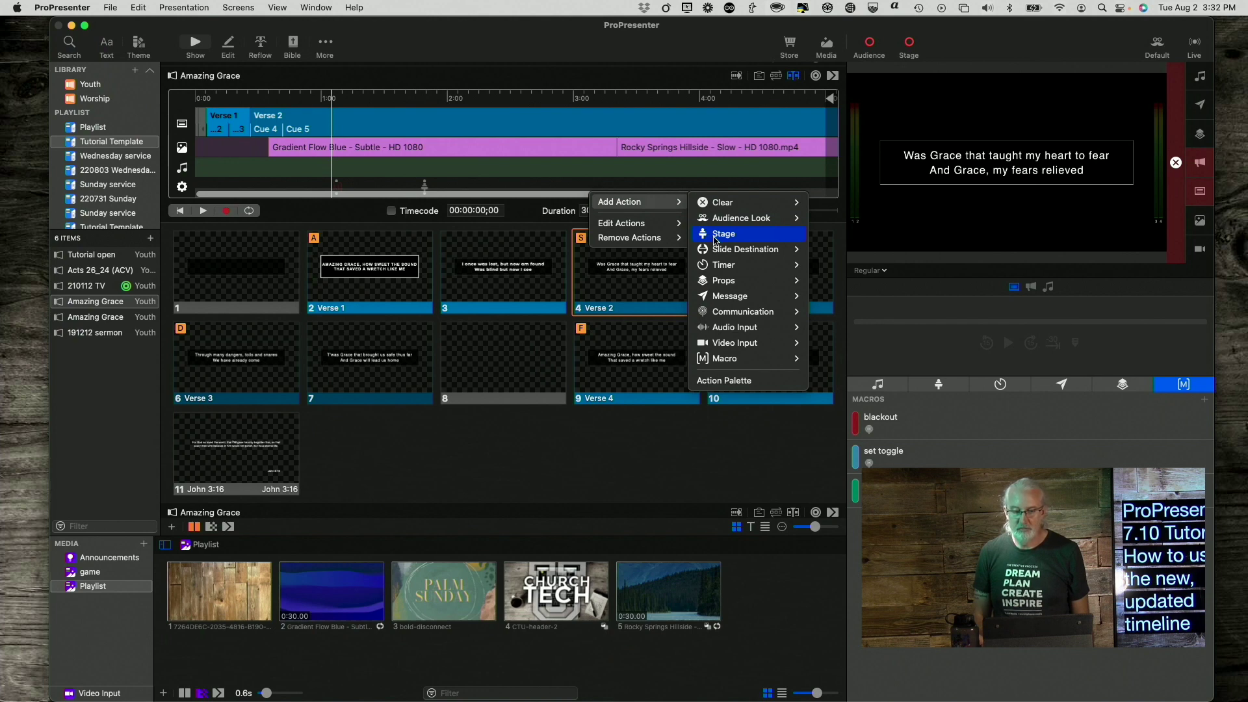
{"action": "left_click", "coordinate": [715, 234]}
{"action": "left_click", "coordinate": [628, 233]}
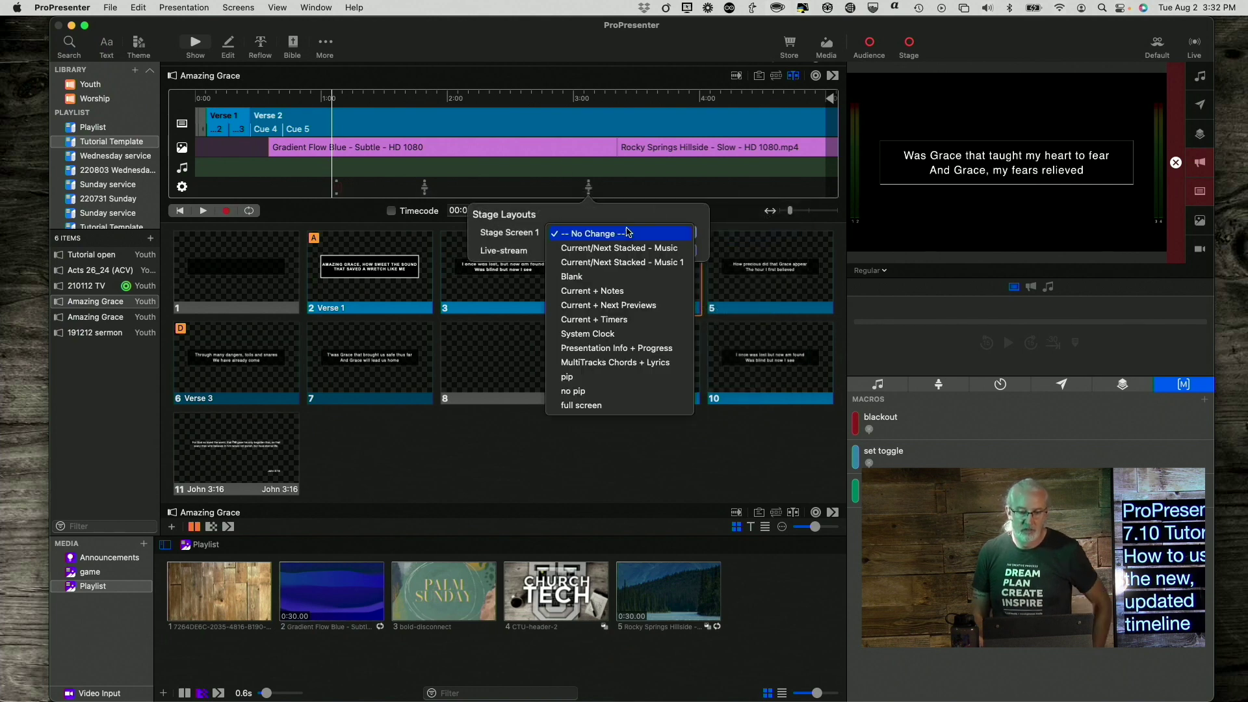
{"action": "left_click", "coordinate": [619, 249]}
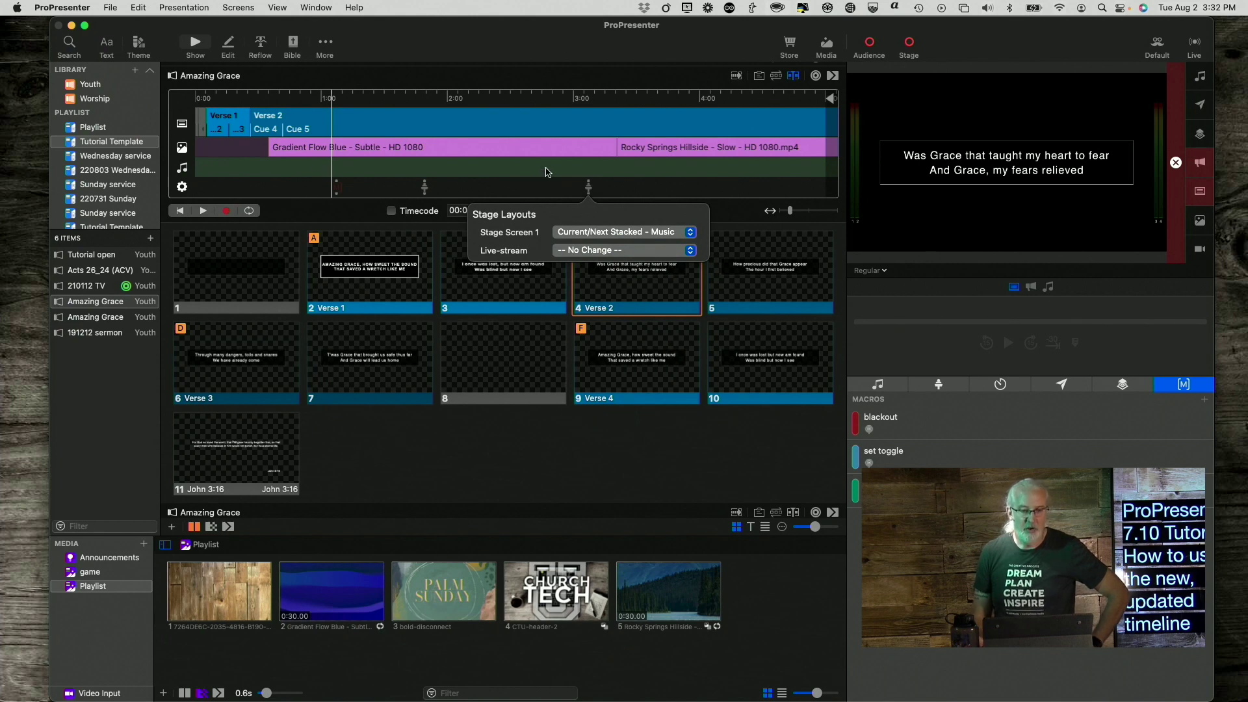
{"action": "left_click", "coordinate": [413, 91]}
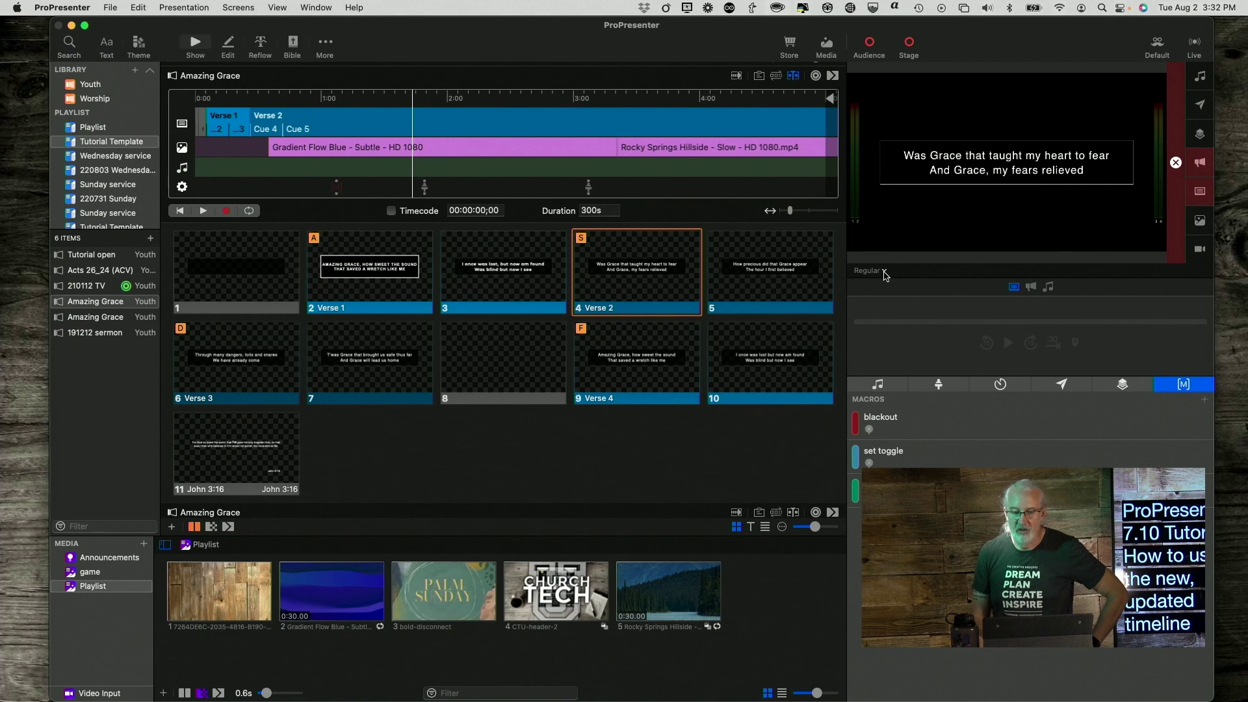
Step: Switch the preview to Stage Screen 1, then play the Amazing Grace timeline past 2:00 and stop it
{"action": "left_click", "coordinate": [885, 272]}
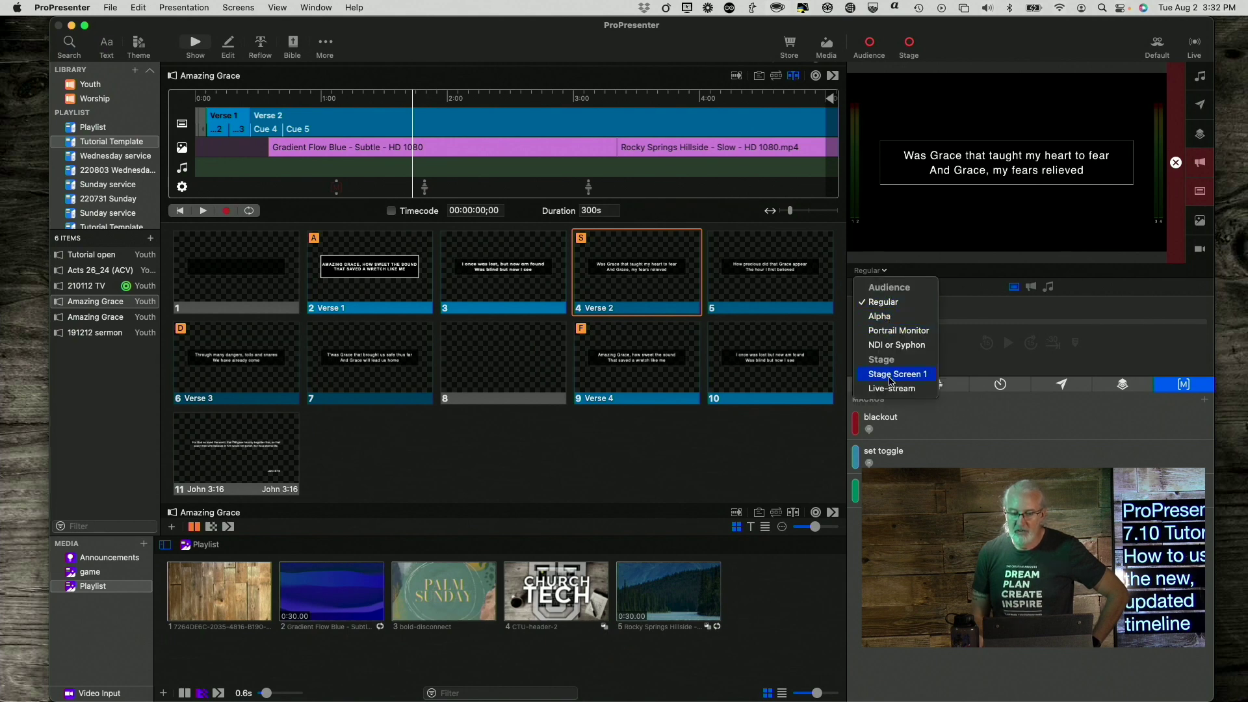
{"action": "left_click", "coordinate": [889, 375]}
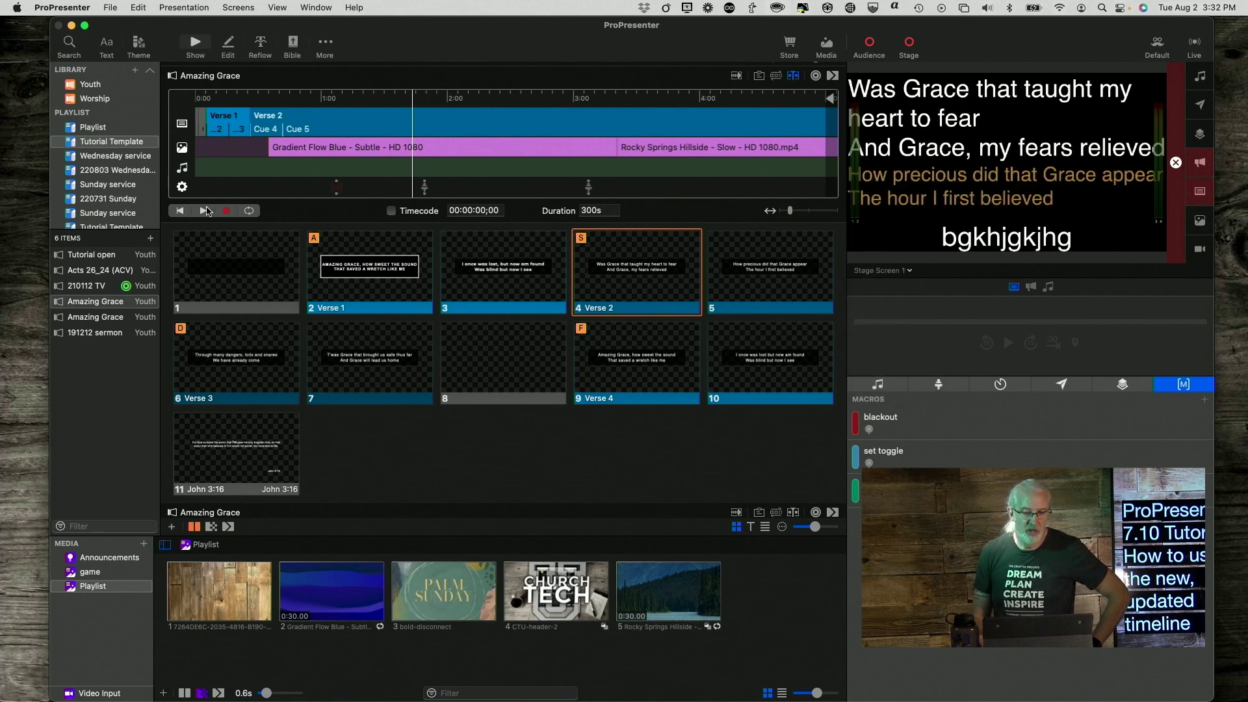
{"action": "left_click", "coordinate": [204, 210]}
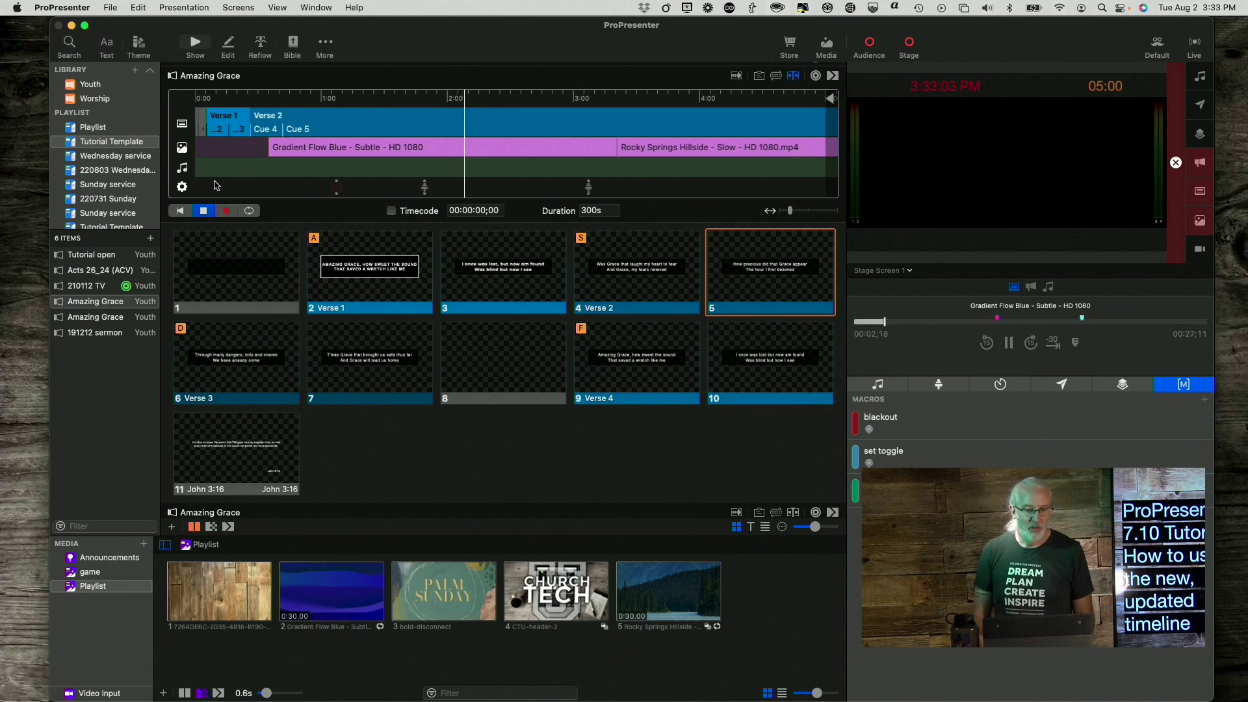
{"action": "left_click", "coordinate": [203, 212]}
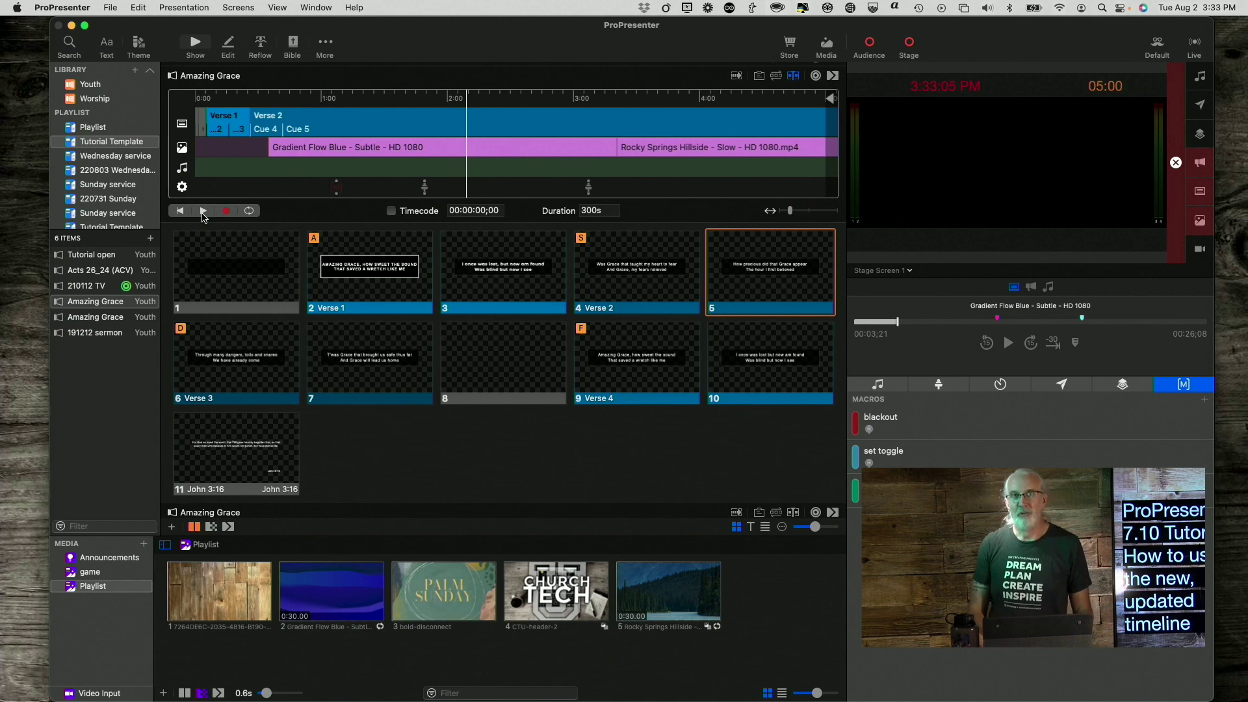